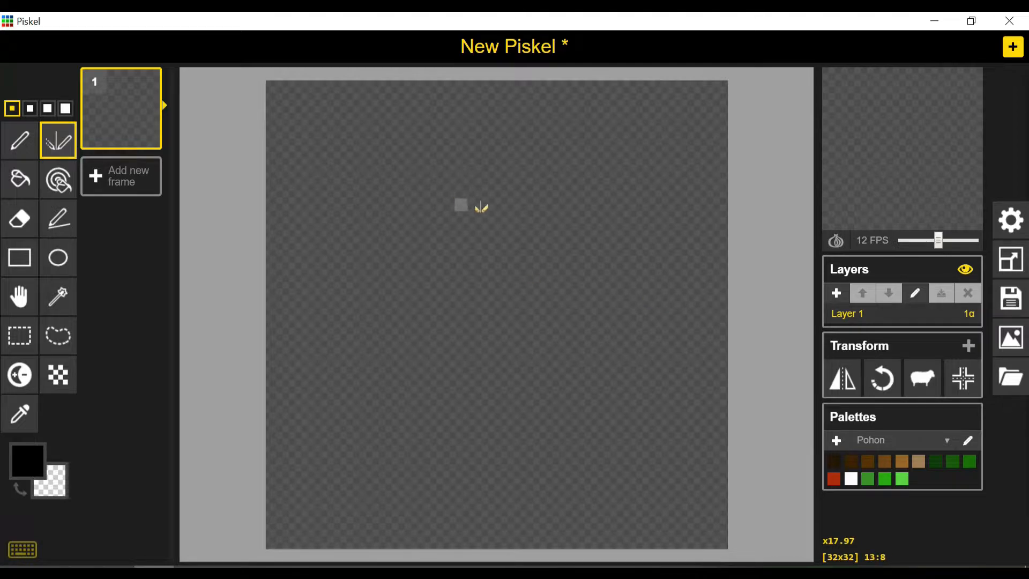
Try the Vertical Mirror pen with a black stroke mirrored across the horizontal axis and one across the vertical axis, undoing each
click(418, 161)
drag(423, 158, 431, 233)
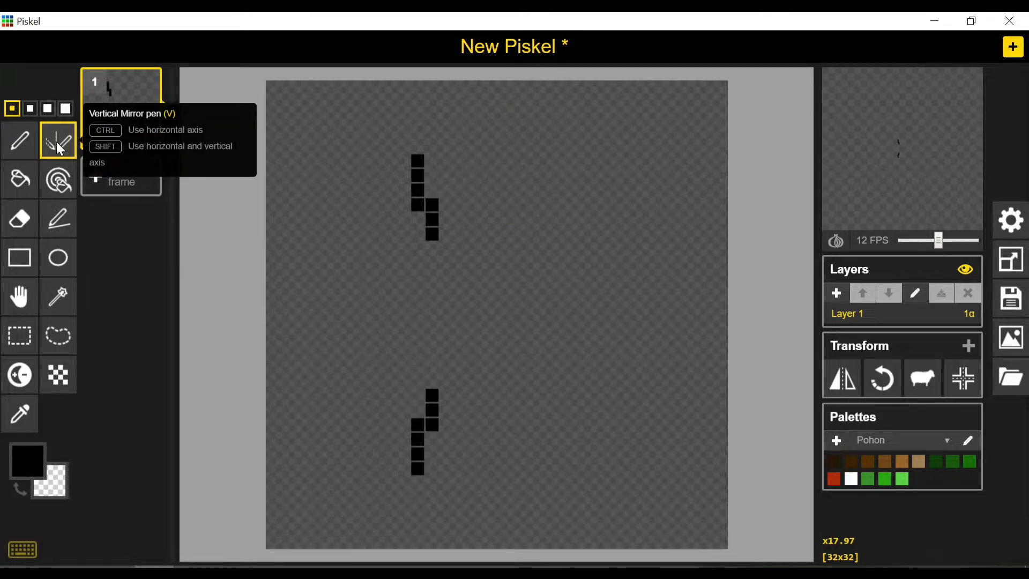
key(ctrl+z)
drag(370, 232, 525, 221)
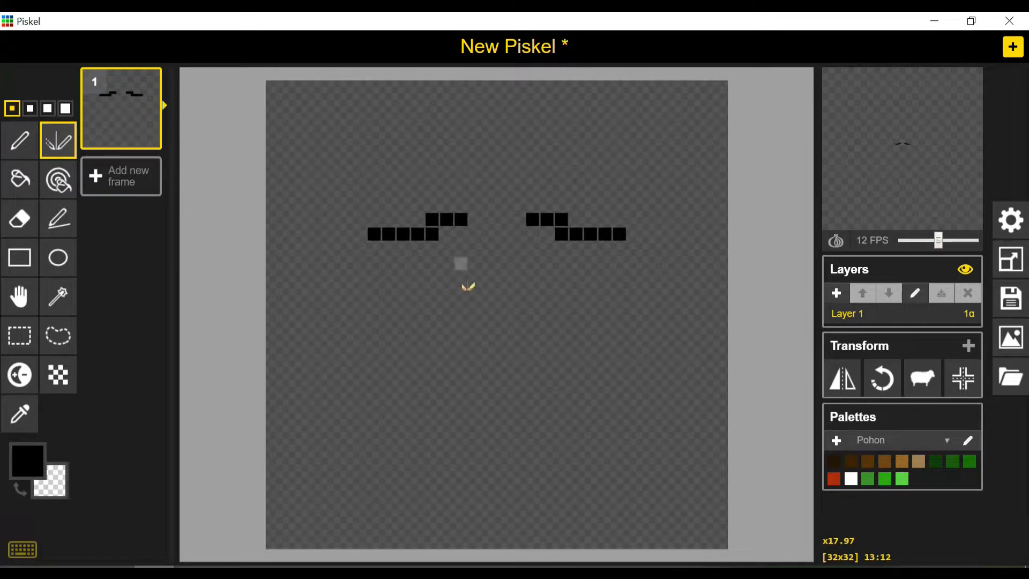
key(ctrl+z)
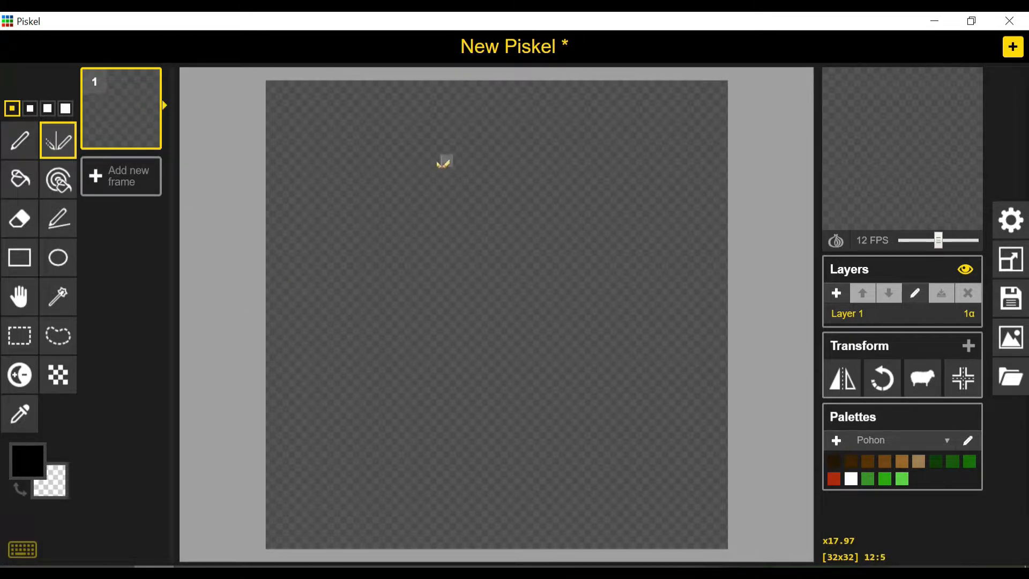
Try two near-vertical strokes in the upper canvas mirrored across the horizontal axis, undoing each
drag(443, 161, 443, 258)
key(ctrl+z)
drag(445, 130, 461, 252)
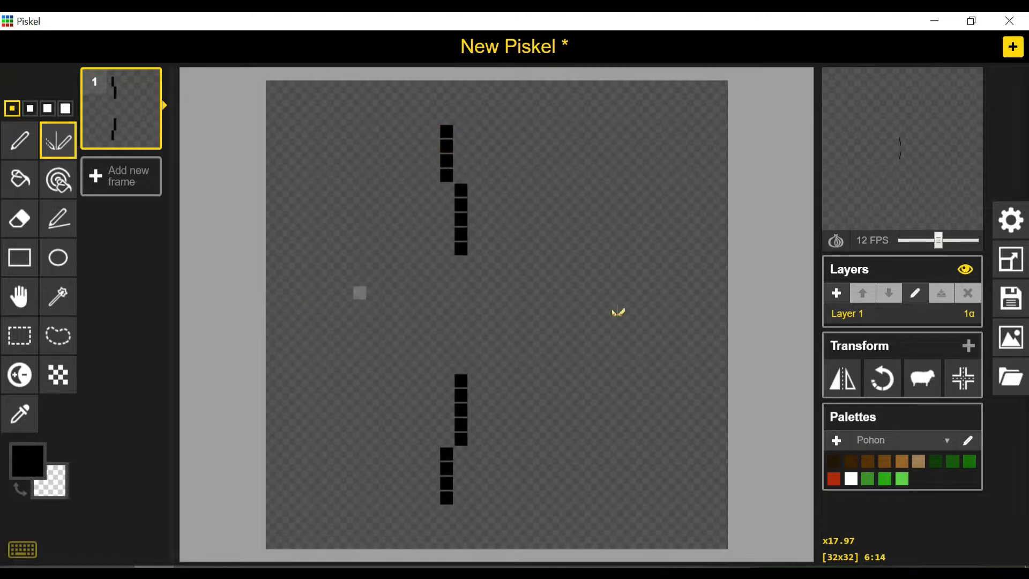
key(ctrl+z)
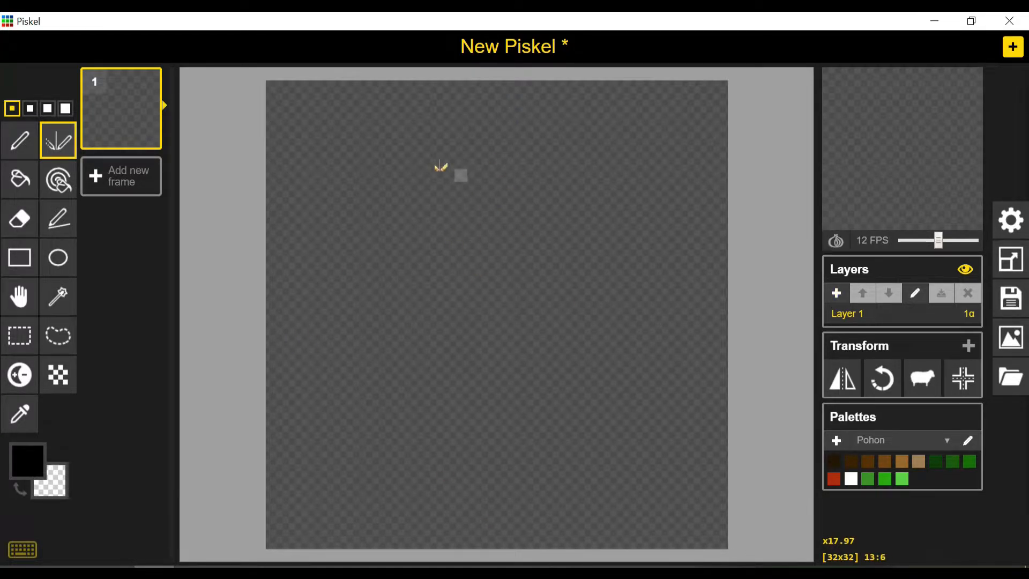
Try single pixels and curved strokes mirrored across both axes with the Vertical Mirror pen, and undo them all
click(374, 175)
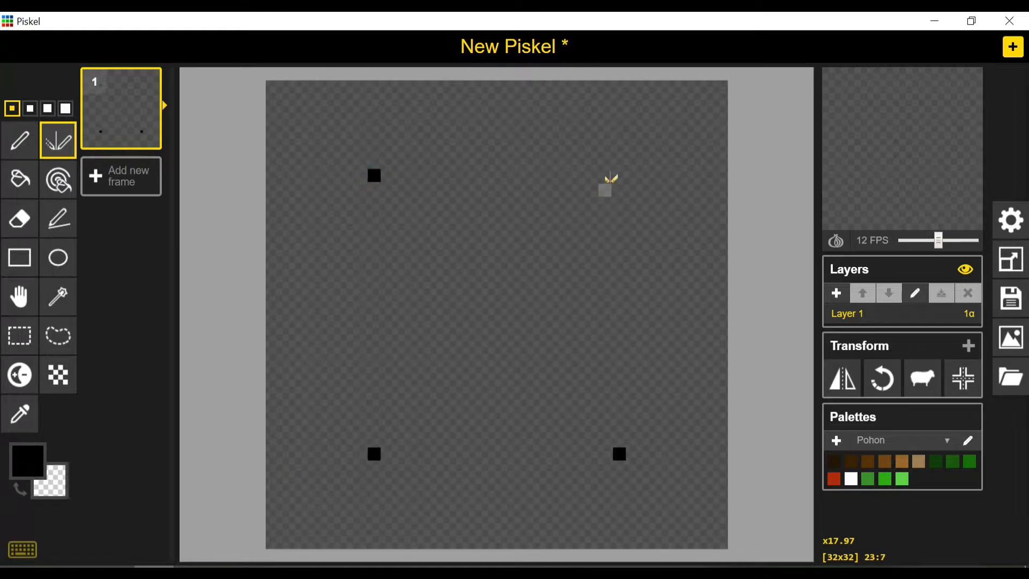
click(606, 175)
key(ctrl+z)
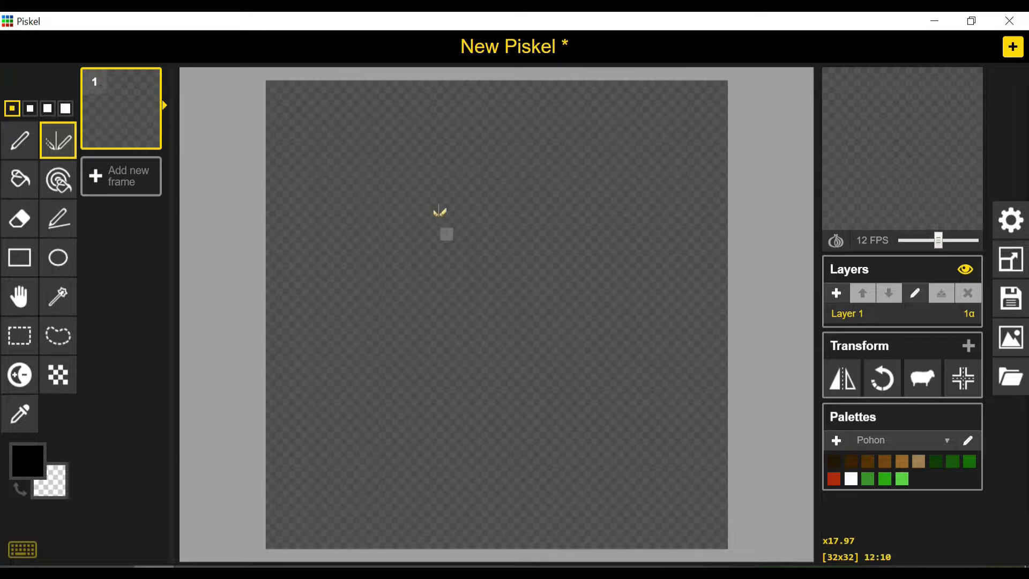
mouse_move(391, 169)
mouse_down()
mouse_move(378, 217)
mouse_move(317, 262)
mouse_up()
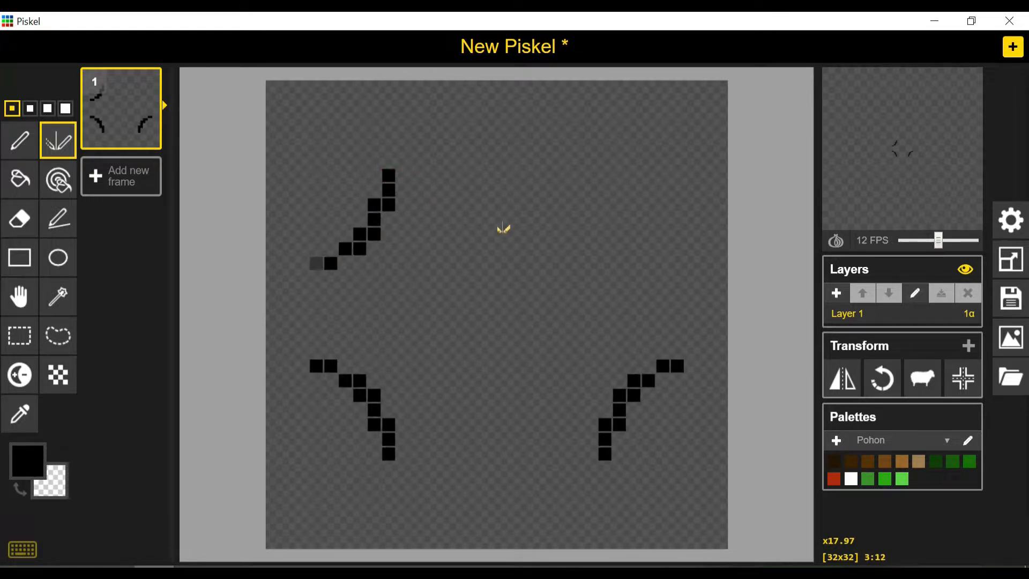
mouse_move(562, 175)
mouse_down()
mouse_move(602, 209)
mouse_move(621, 259)
mouse_up()
key(ctrl+z)
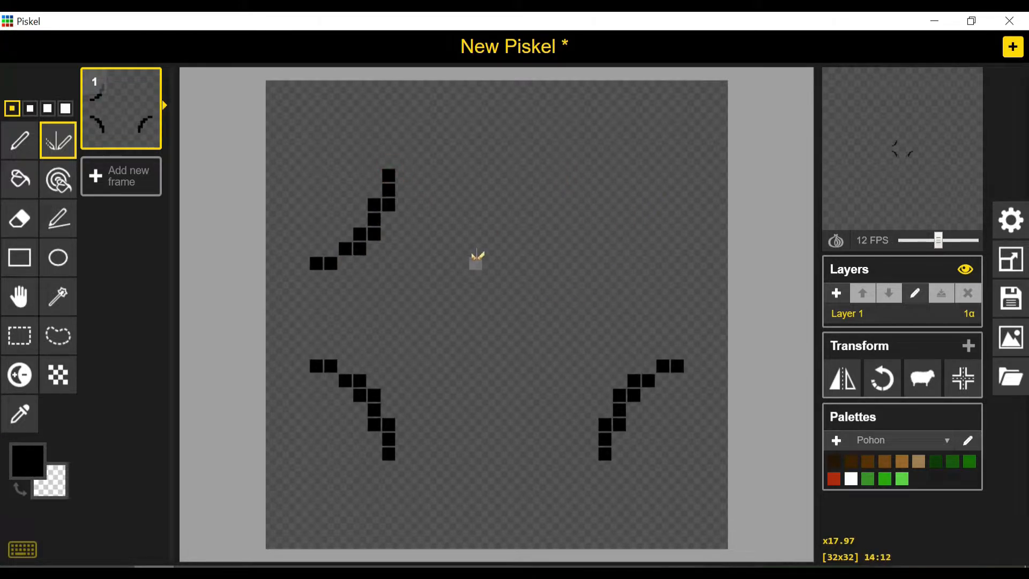
key(ctrl+z)
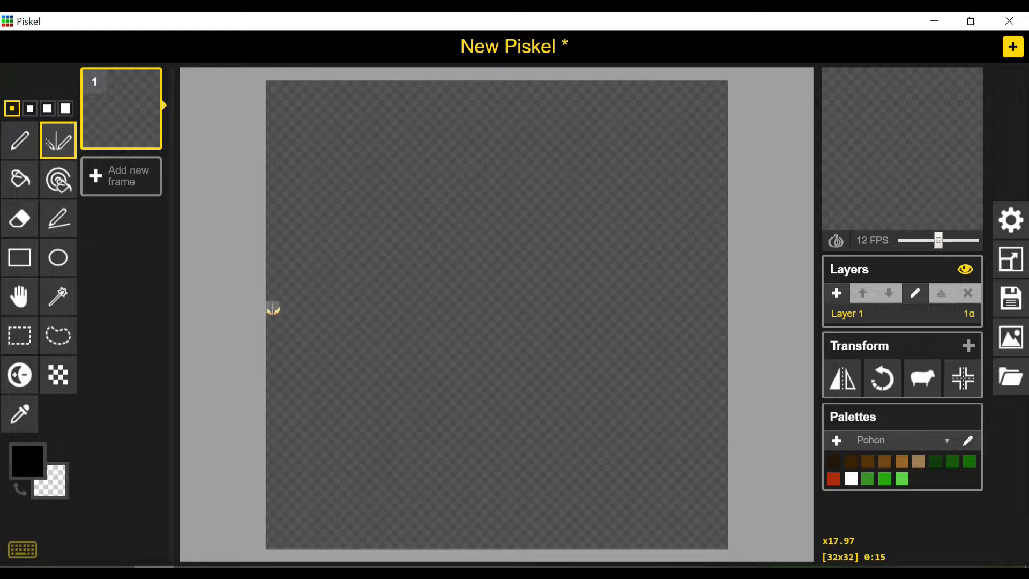
Try a freehand line across the middle of the canvas with the Pen tool and undo it
click(21, 142)
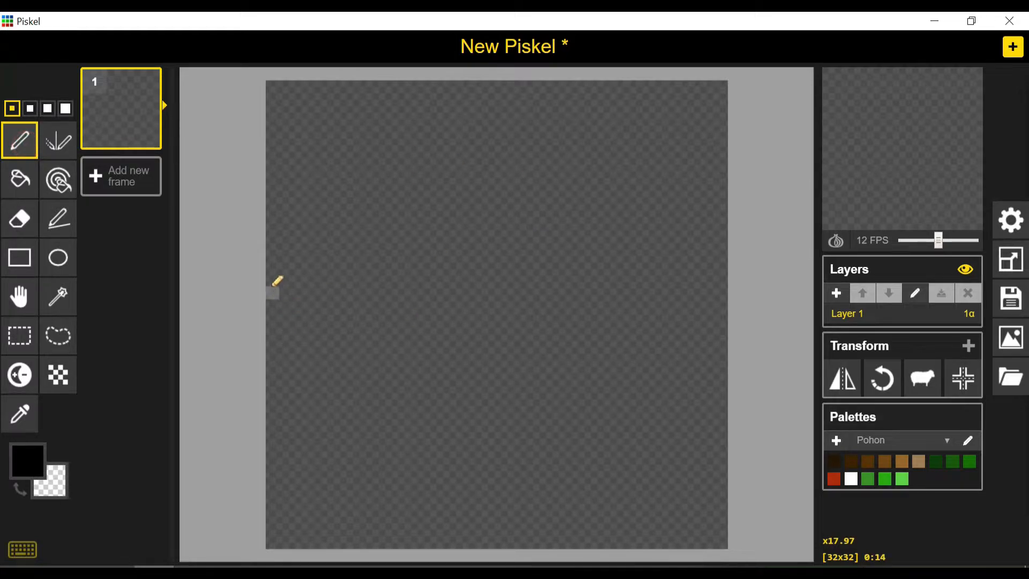
mouse_move(273, 285)
mouse_down()
mouse_move(591, 336)
mouse_move(699, 293)
mouse_move(708, 295)
mouse_move(705, 328)
mouse_up()
key(ctrl+z)
Try a straight horizontal line across the full canvas width with the Stroke tool and undo it
click(58, 219)
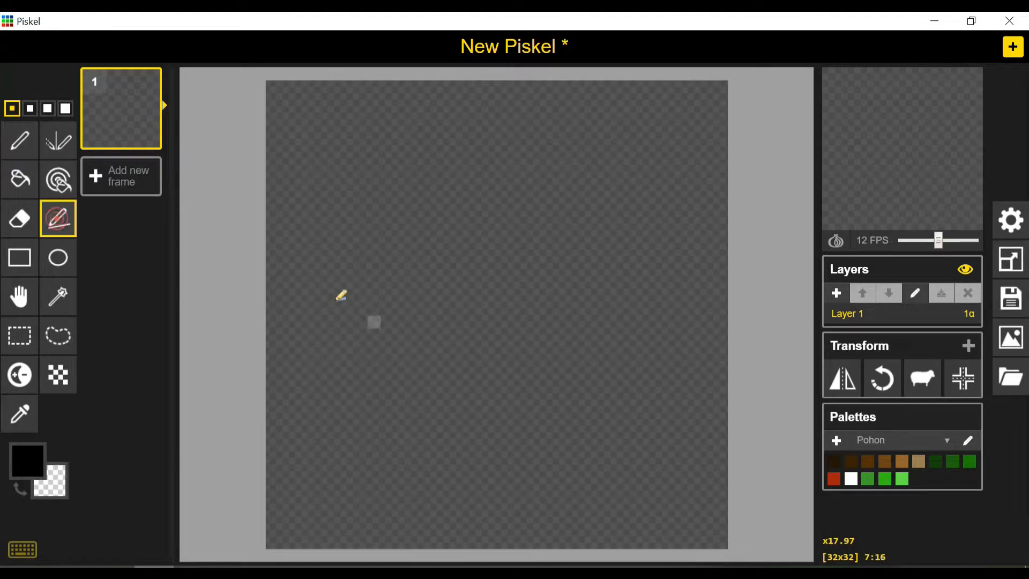
mouse_move(279, 288)
mouse_down()
mouse_move(735, 286)
mouse_move(726, 287)
mouse_up()
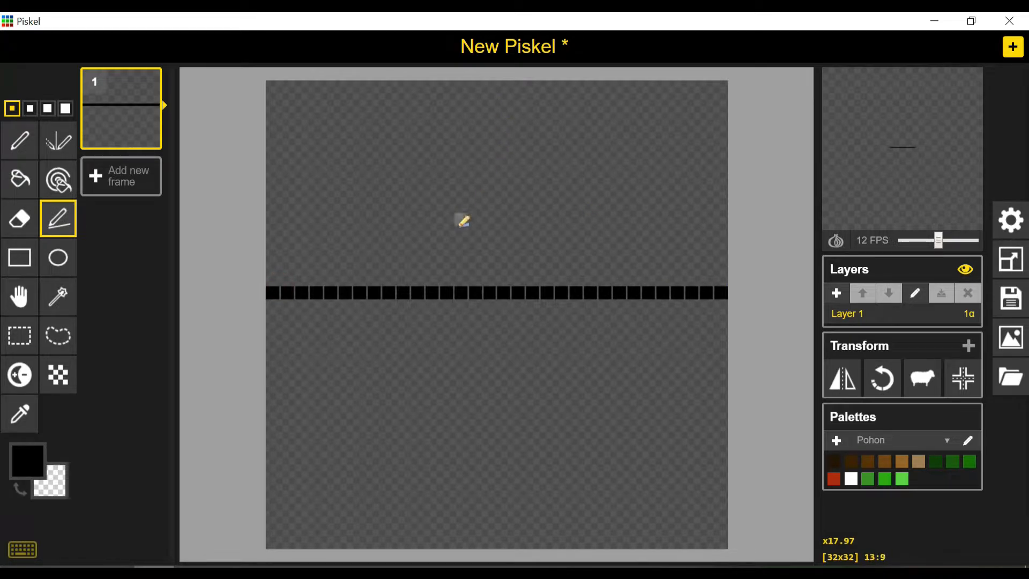
key(ctrl+z)
Draw a vertical black line in the canvas's left half with the Vertical Mirror pen, mirrored across both axes
key(p)
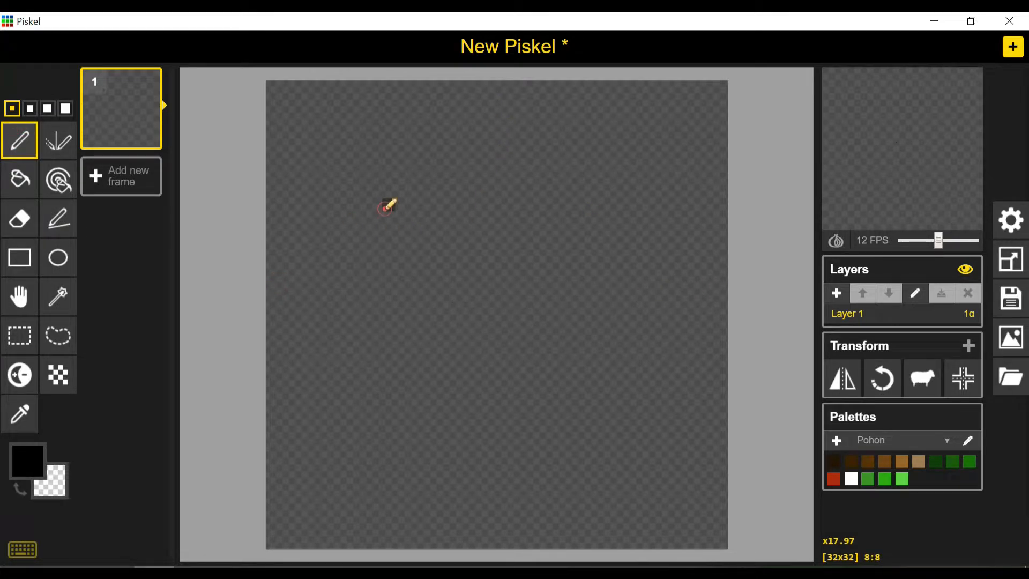
key(v)
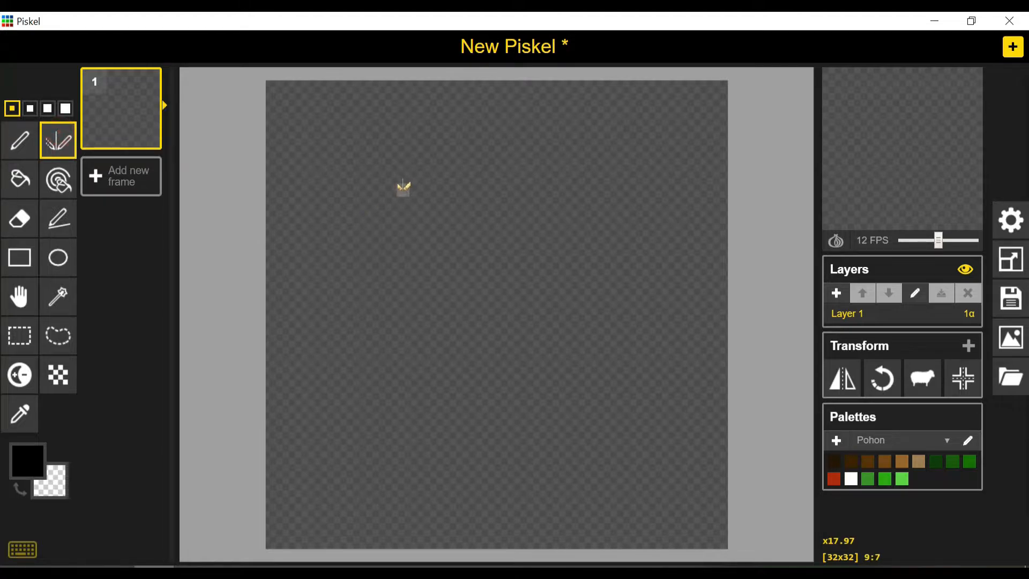
click(403, 190)
drag(405, 200, 406, 306)
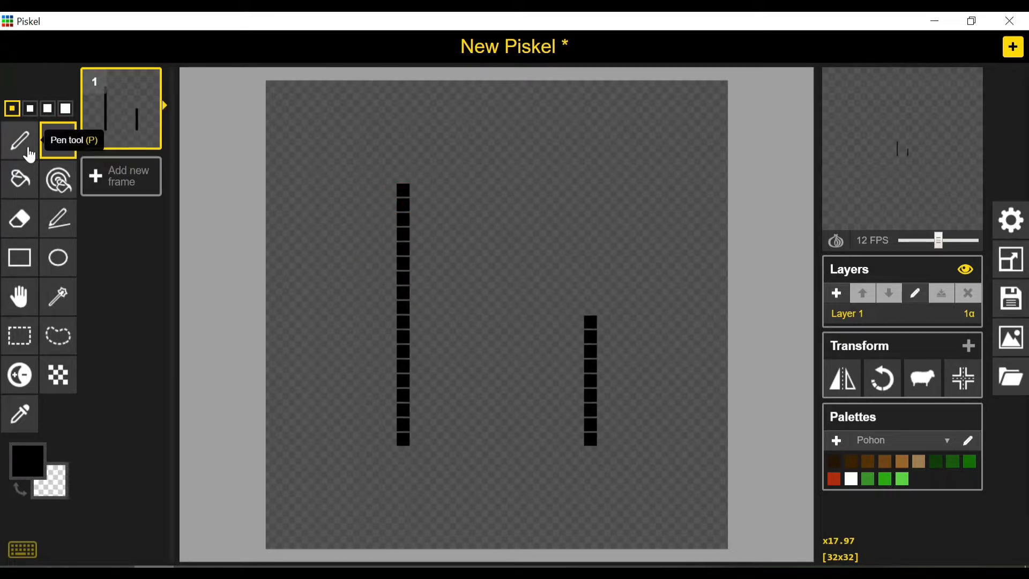
Draw straight black horizontal and vertical guide lines through the middle of the canvas, dividing it into four quadrants
click(56, 219)
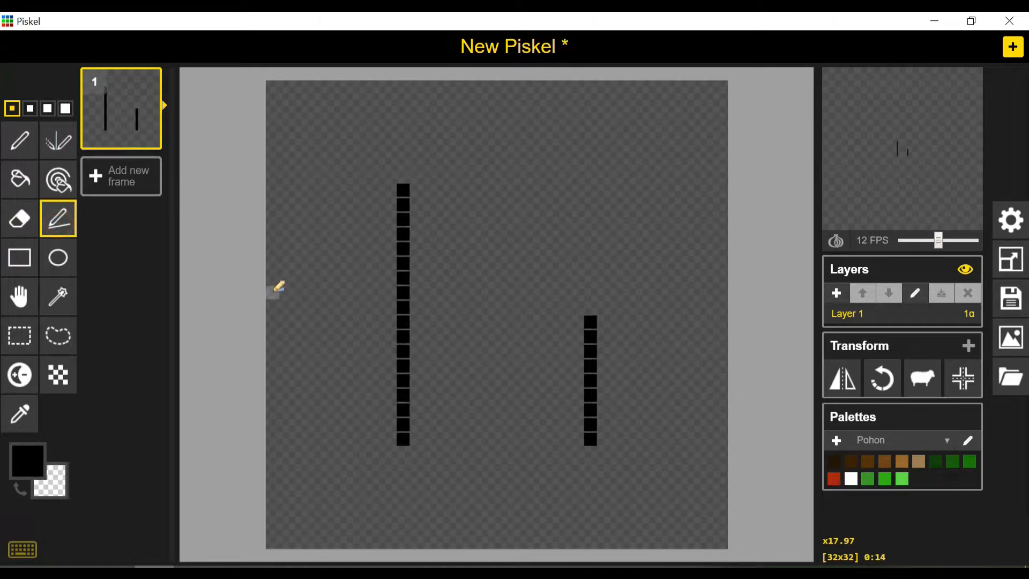
mouse_move(275, 290)
mouse_down()
mouse_move(638, 301)
mouse_move(730, 288)
mouse_up()
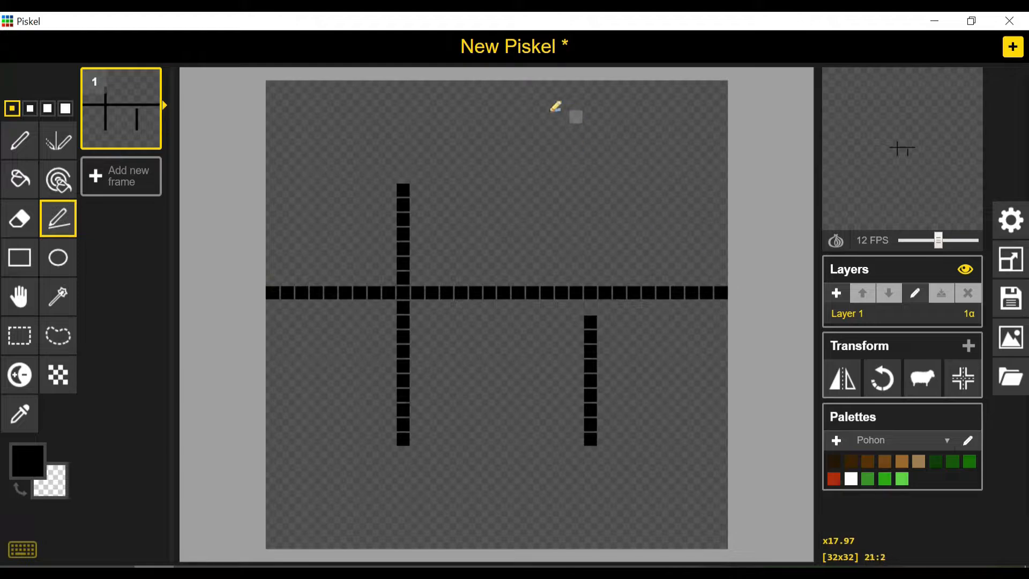
drag(502, 88, 504, 135)
drag(507, 201, 483, 536)
Erase the two shorter vertical lines beside the central cross, leaving only the guide lines
click(19, 219)
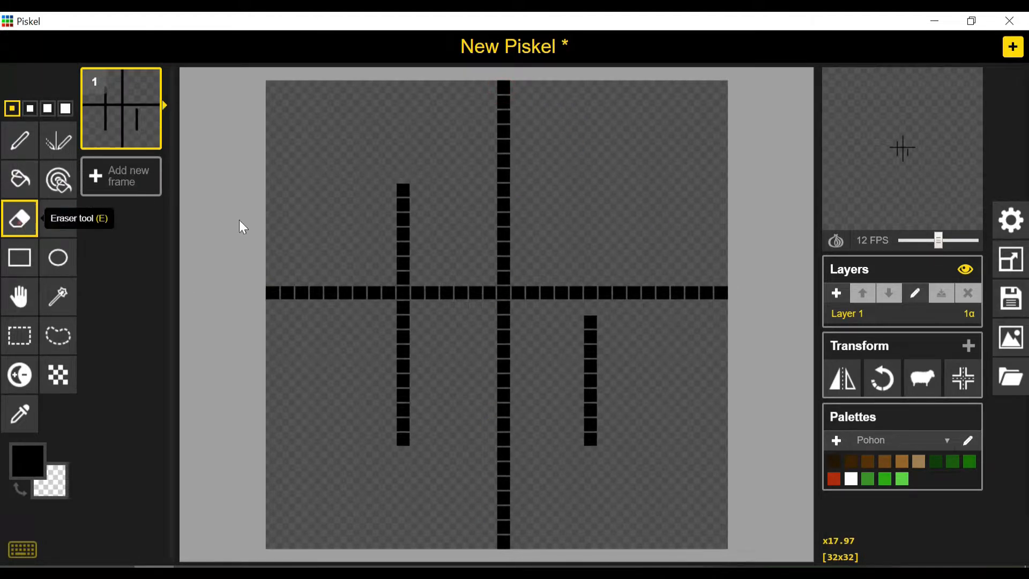
click(405, 189)
mouse_move(407, 185)
mouse_down()
mouse_move(406, 278)
mouse_move(409, 197)
mouse_up()
click(407, 349)
mouse_move(415, 332)
mouse_down()
mouse_move(404, 308)
mouse_move(412, 442)
mouse_up()
drag(591, 317, 592, 440)
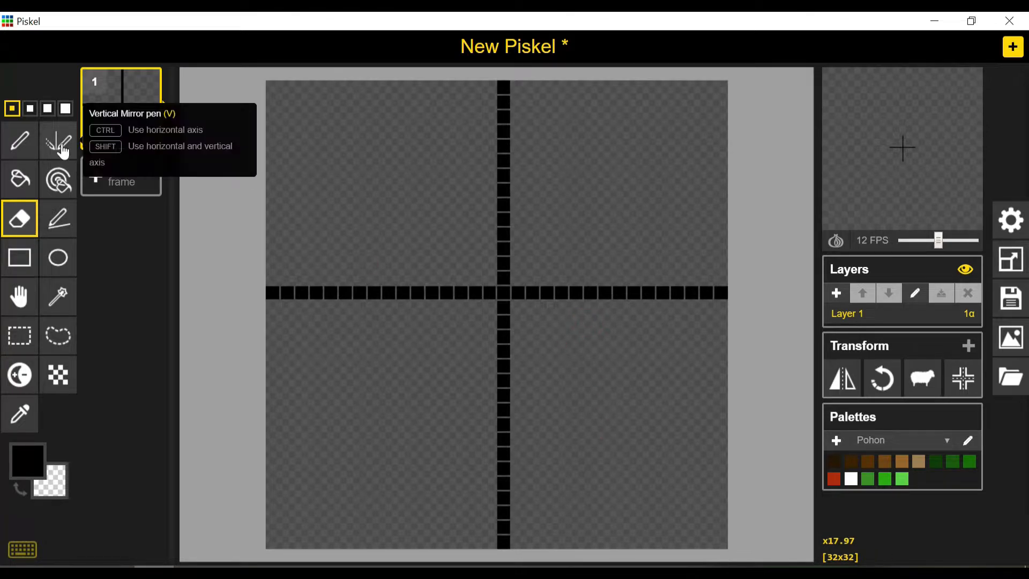
Try a short unmirrored stroke in the upper-left quadrant with the Pen tool and undo it
click(18, 139)
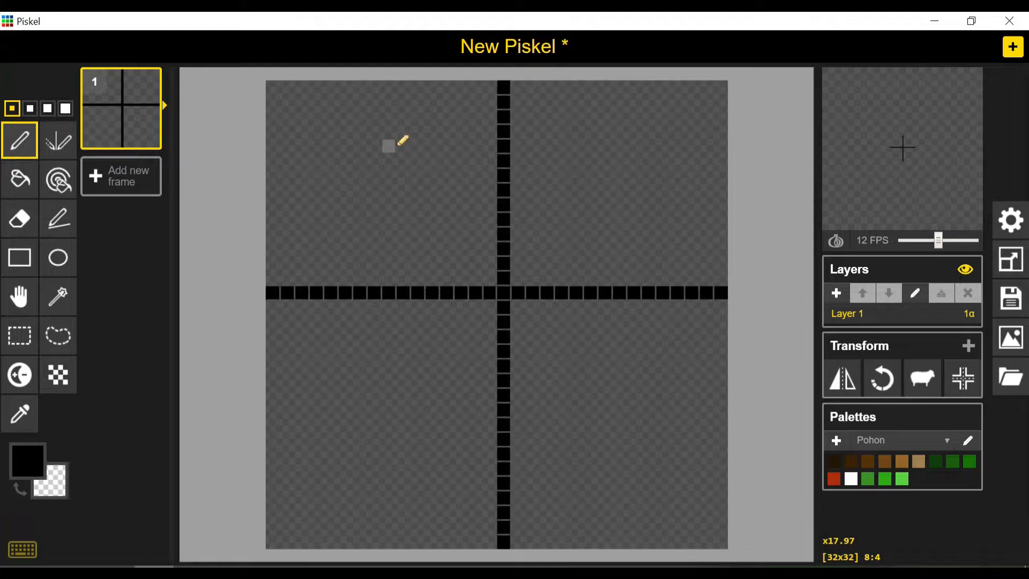
drag(388, 146, 403, 214)
key(ctrl+z)
Try Vertical Mirror pen strokes in the upper-left quadrant, one mirrored sideways and one mirrored downwards, undoing each
click(75, 138)
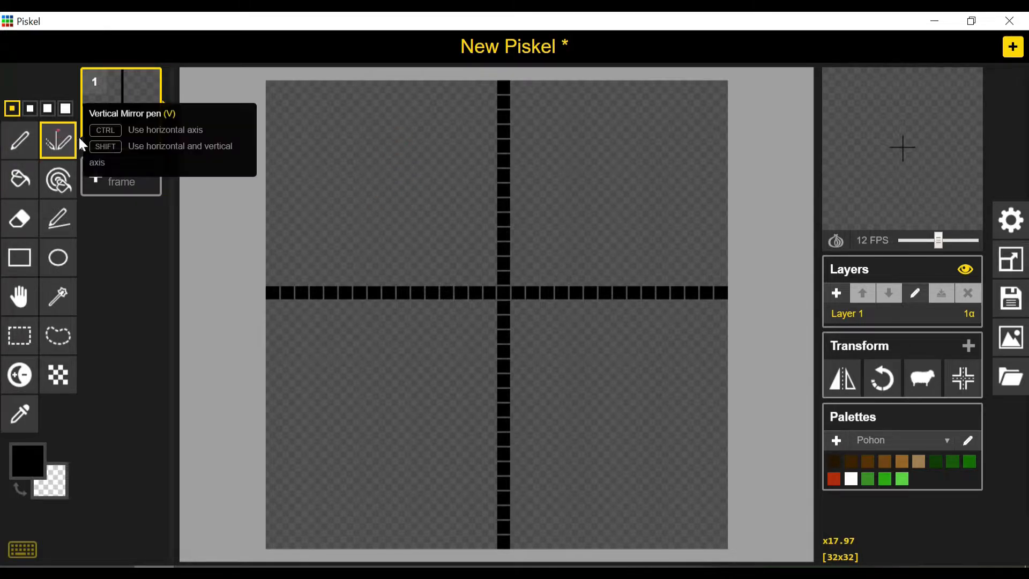
mouse_move(389, 131)
mouse_down()
mouse_move(402, 183)
mouse_move(388, 220)
mouse_up()
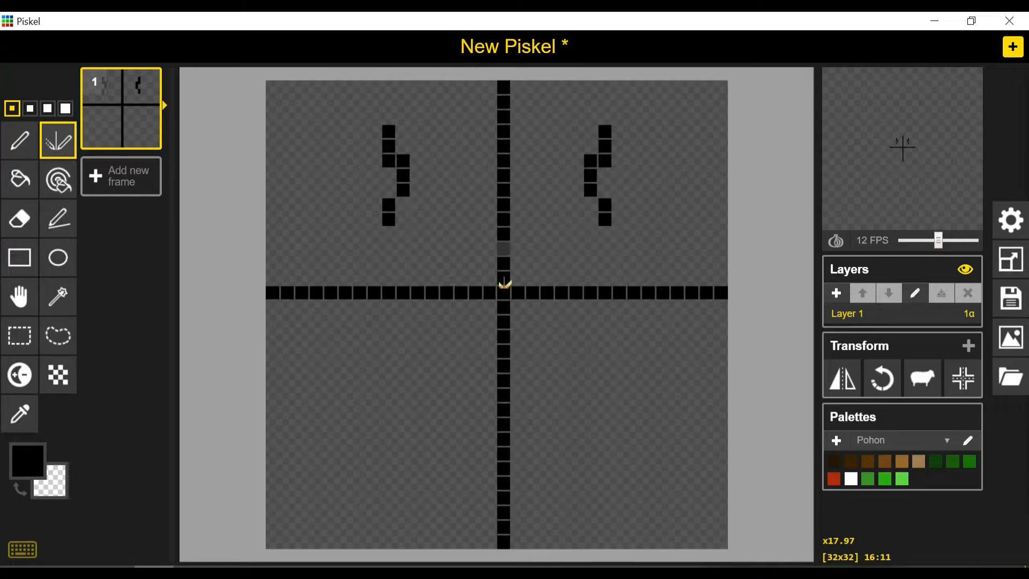
key(ctrl+z)
drag(330, 189, 435, 175)
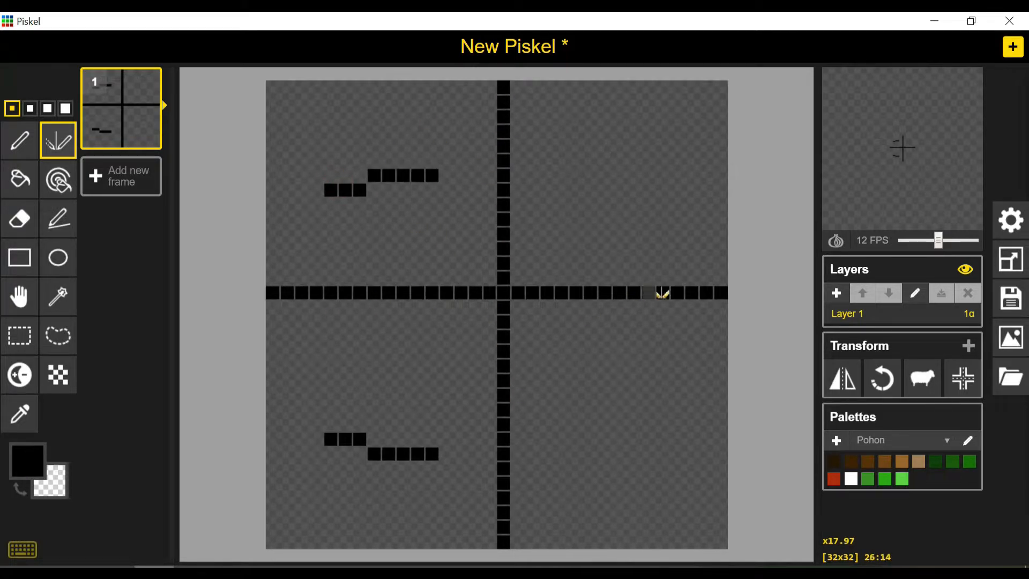
key(ctrl+z)
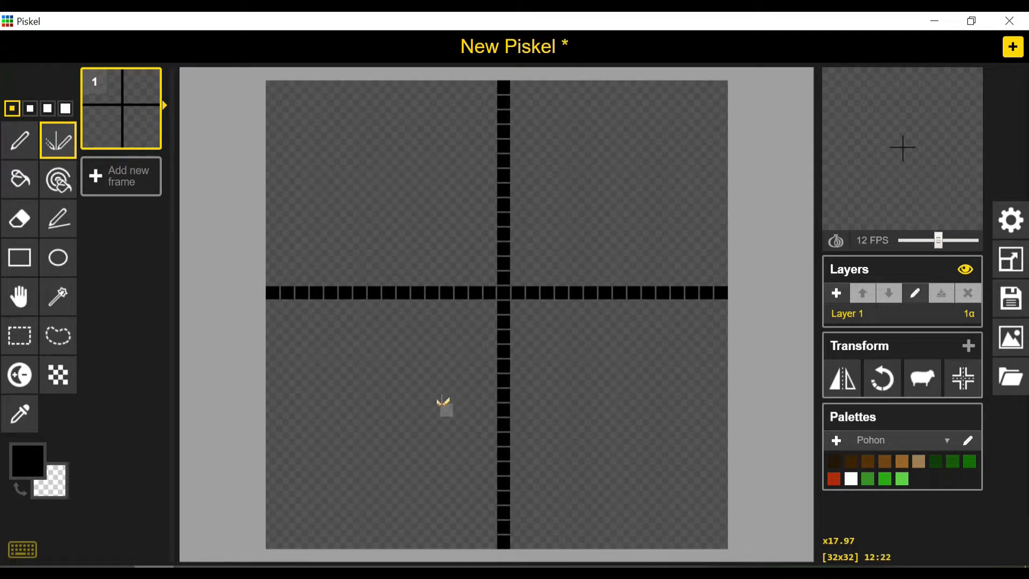
Draw a hooked stroke in the upper-left quadrant mirrored across both axes, and try a short mirrored stroke beside the vertical guide
mouse_move(374, 138)
mouse_down()
mouse_move(372, 218)
mouse_move(359, 219)
mouse_up()
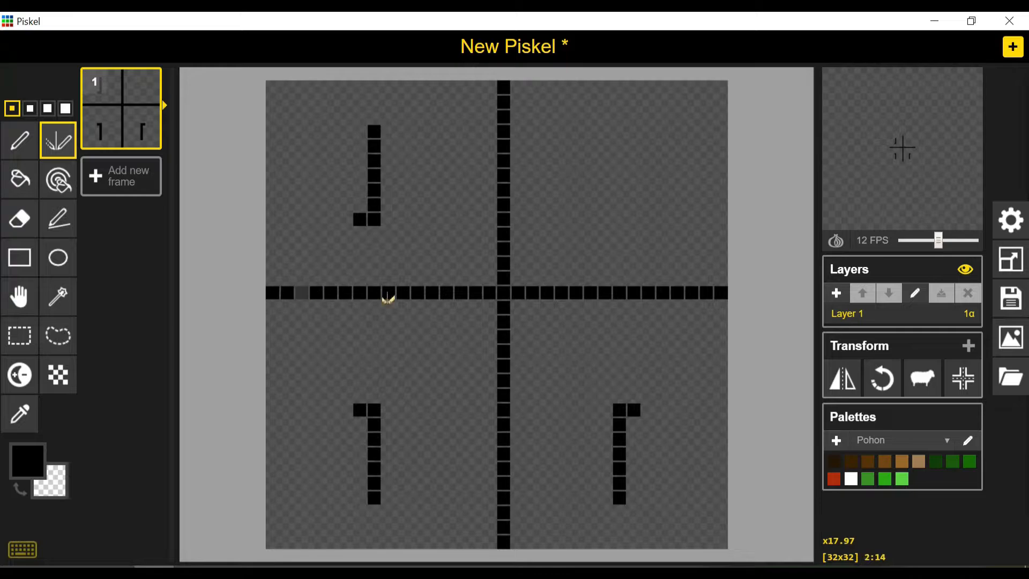
drag(518, 395, 520, 368)
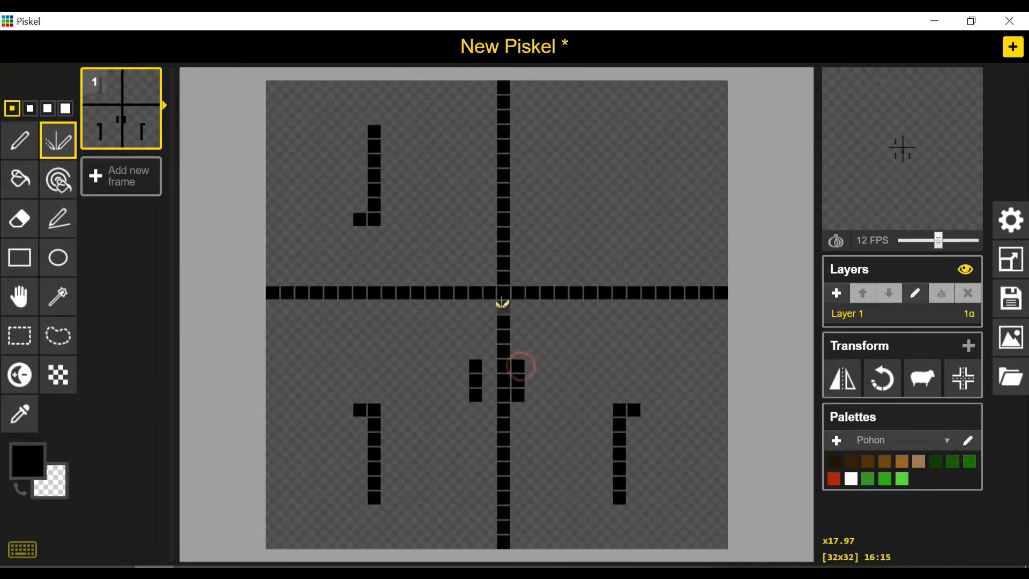
key(ctrl+z)
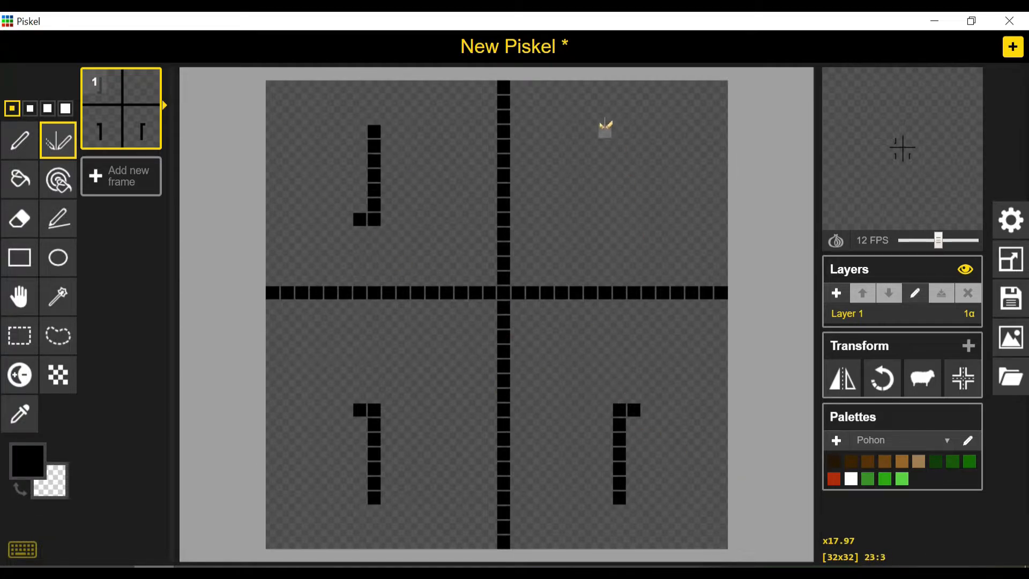
Try a mirrored stroke in the upper-right quadrant, and undo it together with the hooked strokes and the latest erasing
drag(616, 129, 635, 233)
key(ctrl+z)
key(ctrl+z)
key(ctrl+z)
key(ctrl+z)
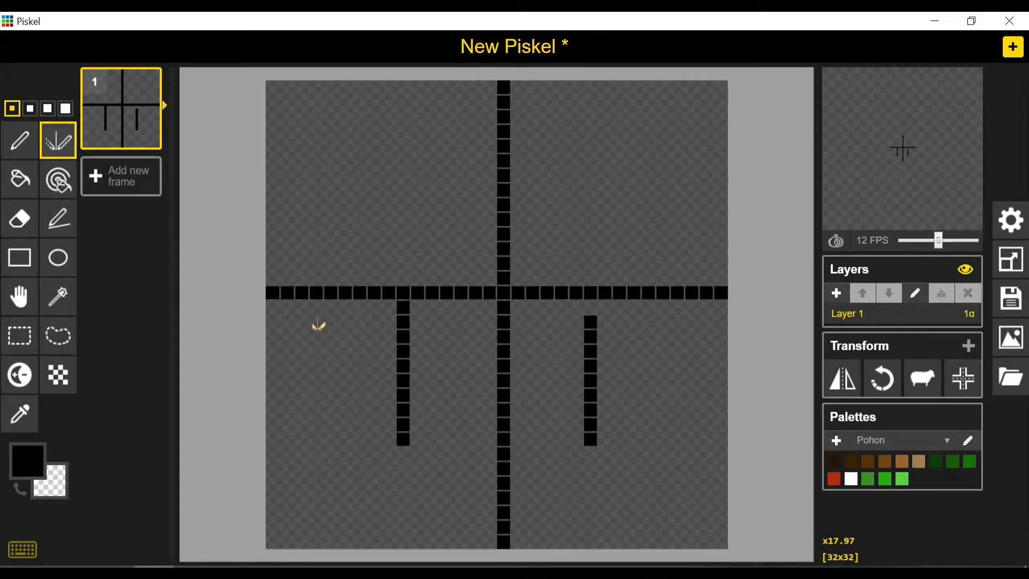
Select the connected guide lines and the separate vertical line by shape and delete them to empty the canvas
click(68, 299)
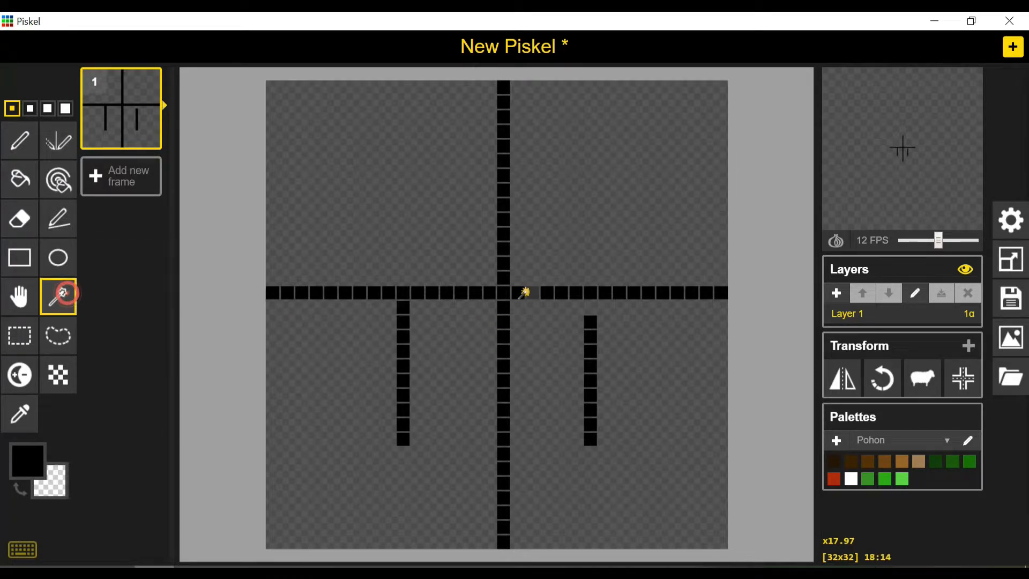
click(510, 292)
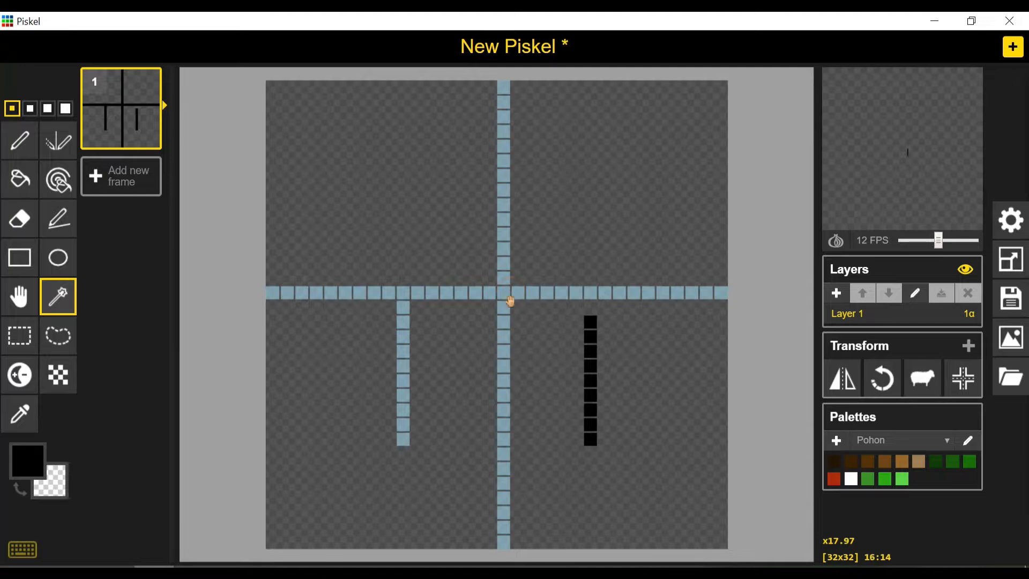
key(Delete)
click(589, 351)
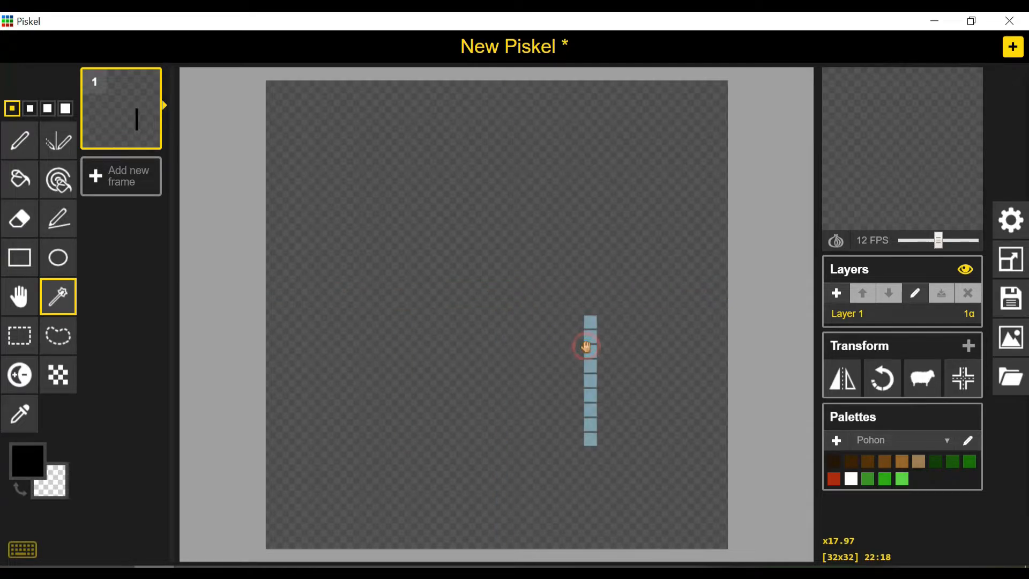
key(Delete)
Draw a closed, rounded black outline in the middle of the canvas with the Vertical Mirror pen, mirrored about the vertical axis
click(57, 159)
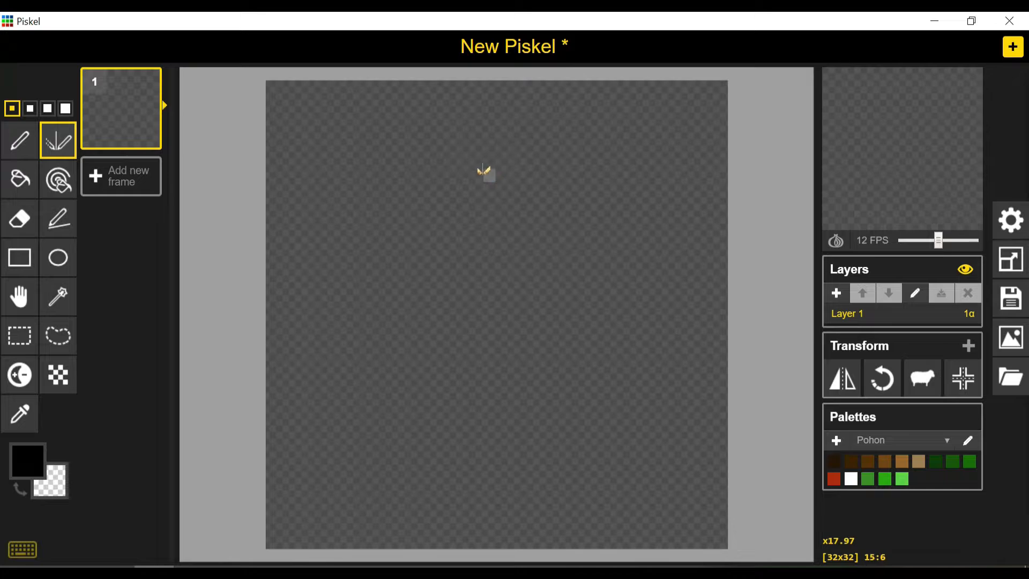
mouse_move(474, 158)
mouse_down()
mouse_move(324, 232)
mouse_move(420, 405)
mouse_move(478, 424)
mouse_up()
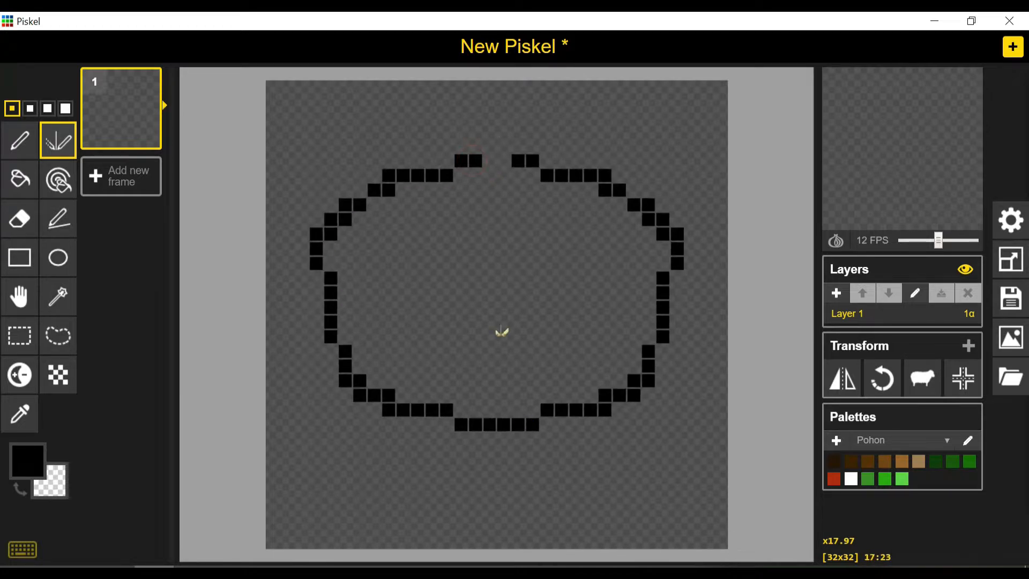
click(486, 158)
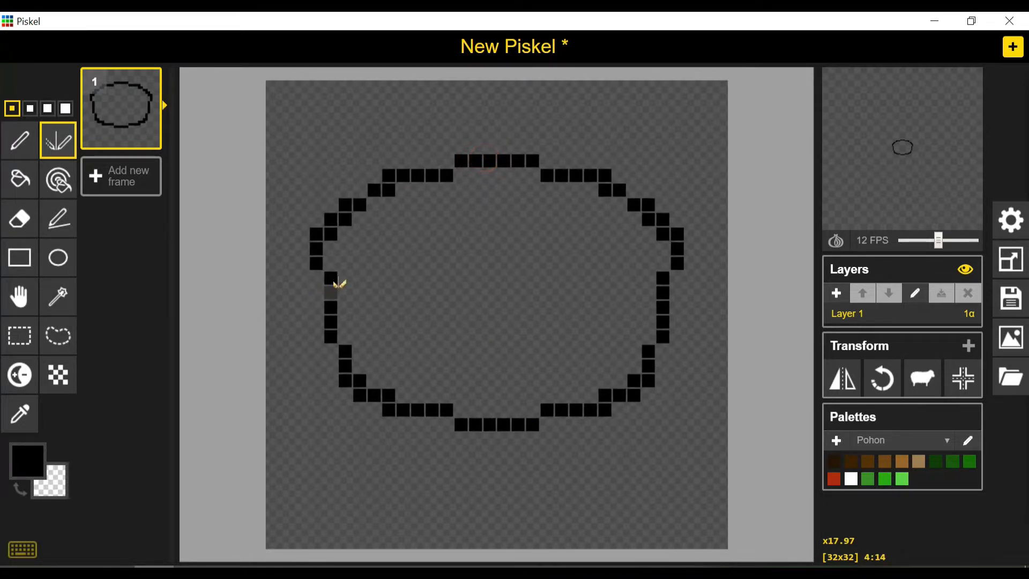
Draw the cap's lower edge across the outline, erase its surplus middle pixels, and add two vertical eyes and a smiling mouth with mirrored strokes
mouse_move(337, 284)
mouse_down()
mouse_move(418, 253)
mouse_move(533, 252)
mouse_up()
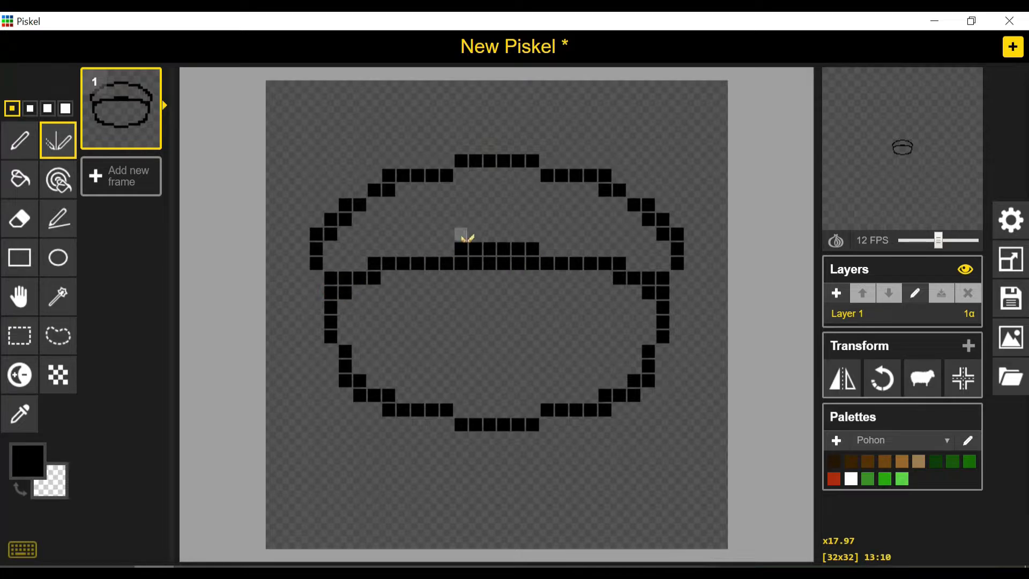
drag(462, 236, 518, 244)
drag(431, 308, 431, 337)
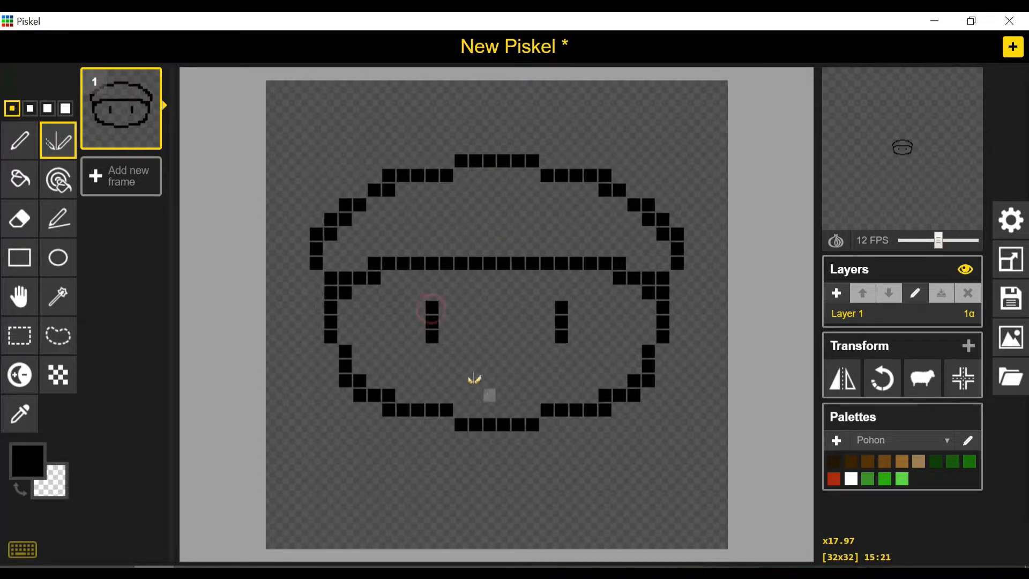
drag(476, 395, 500, 395)
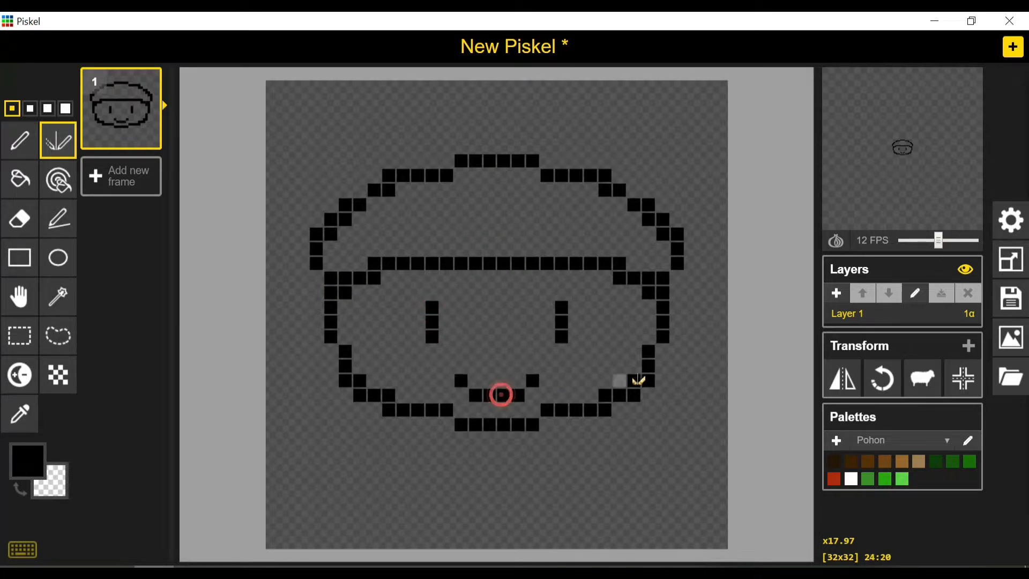
Fill the cap area above the horizontal edge with yellow #ffda00 using the Paint bucket
click(26, 183)
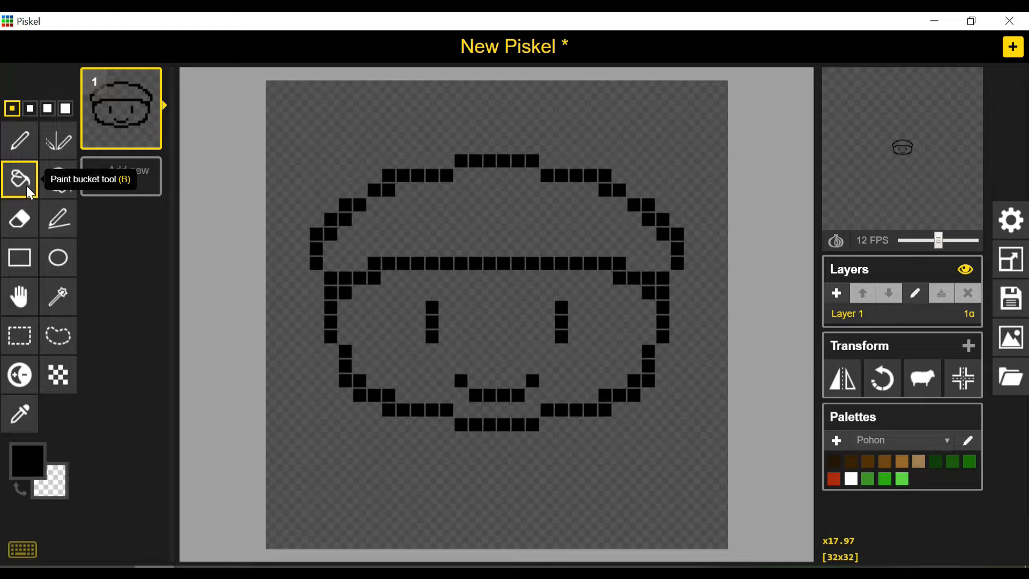
click(26, 461)
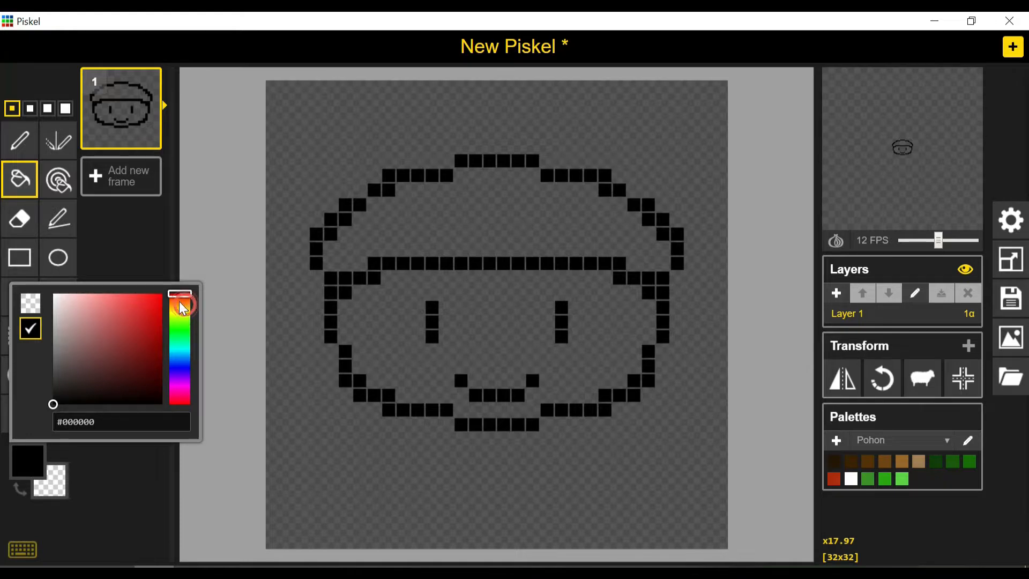
drag(180, 303, 181, 313)
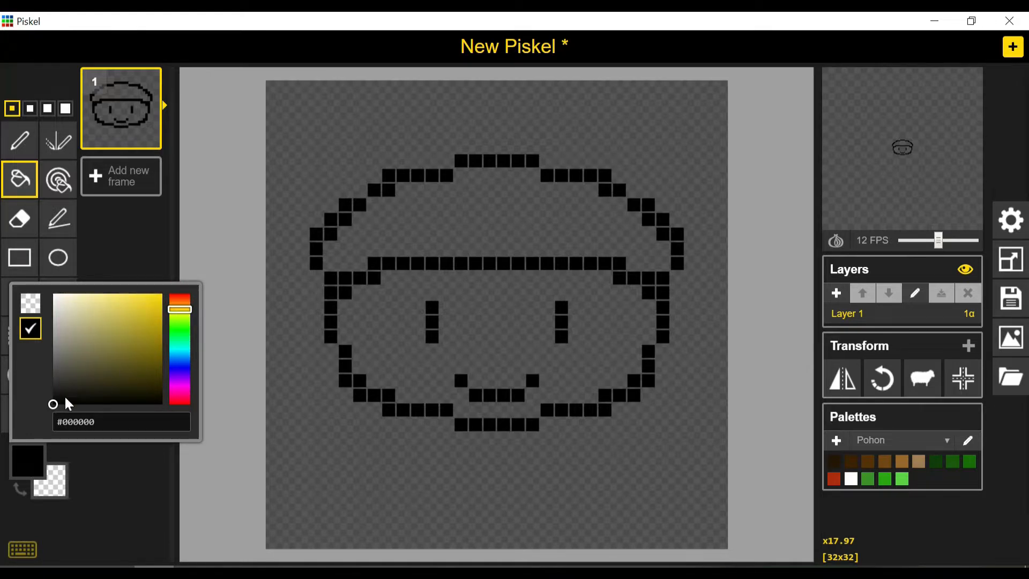
drag(58, 407, 171, 282)
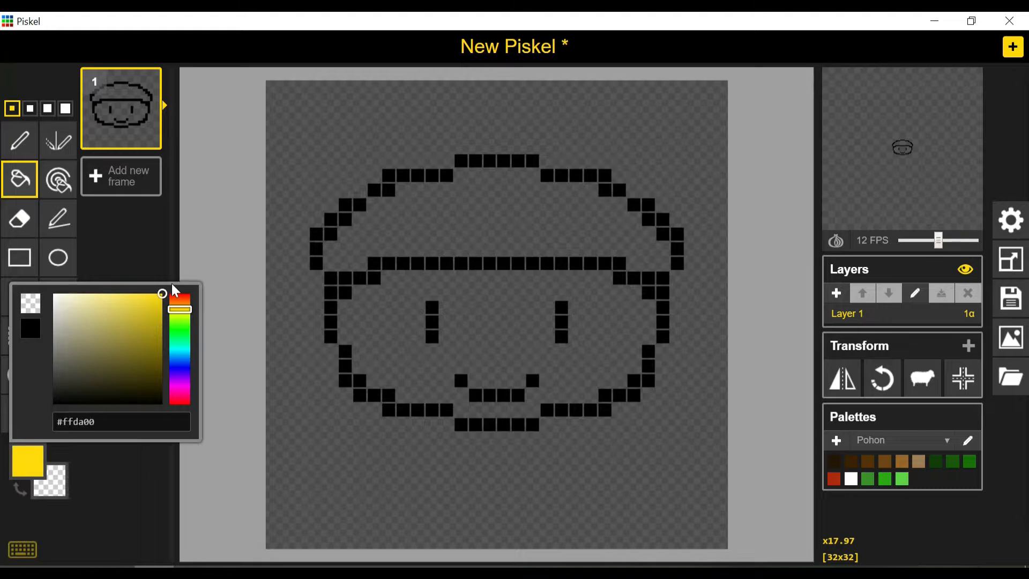
click(206, 319)
click(461, 200)
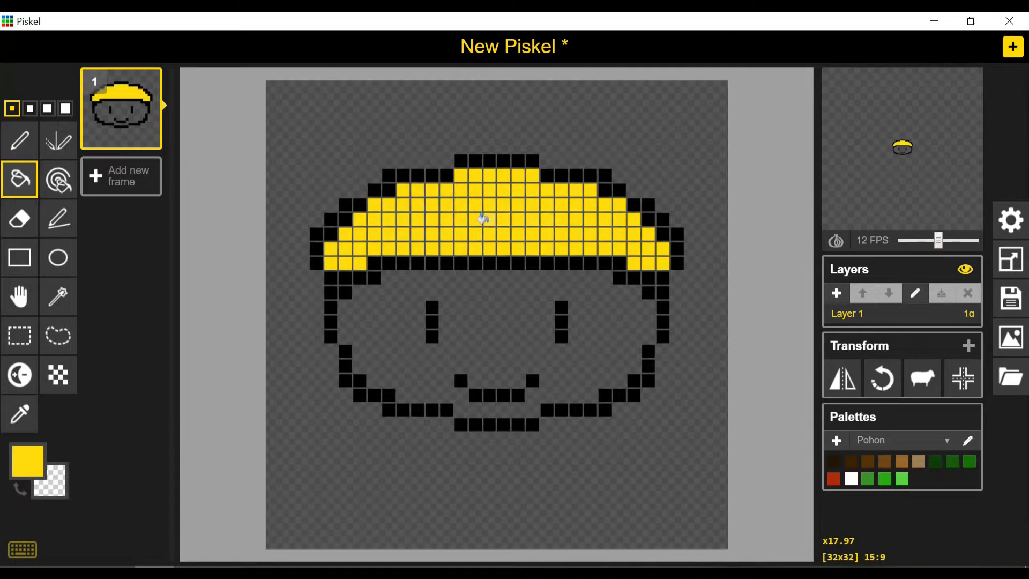
Set the primary colour to light skin tone #f5c664, try filling the face with it, and clear that fill
click(27, 460)
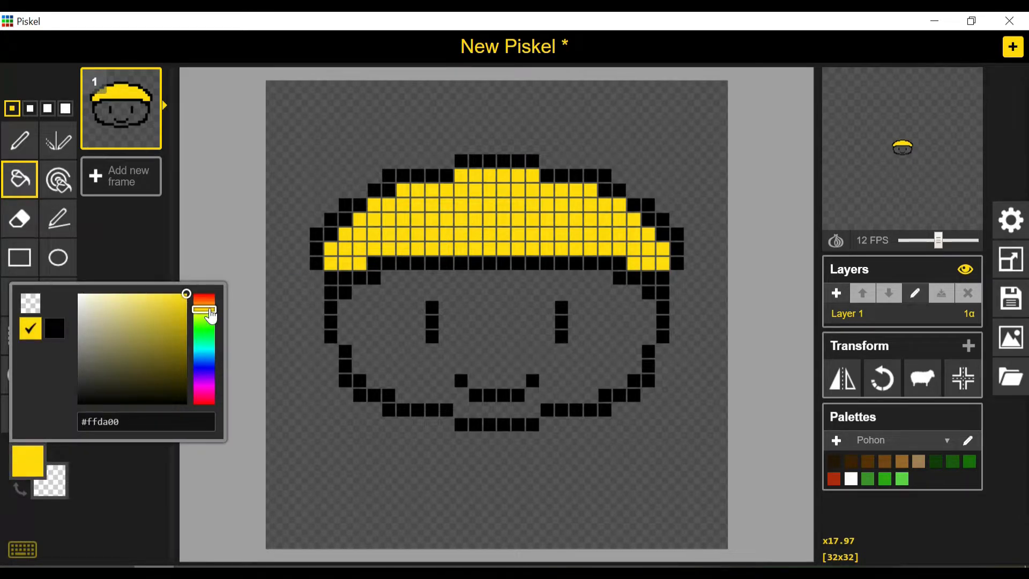
drag(203, 313, 204, 306)
click(142, 298)
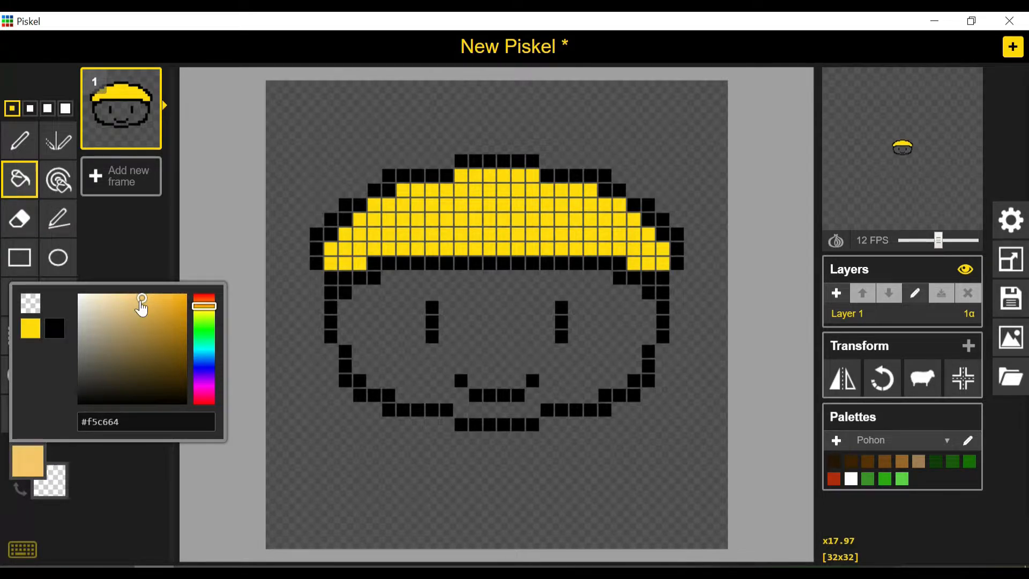
click(32, 533)
click(489, 305)
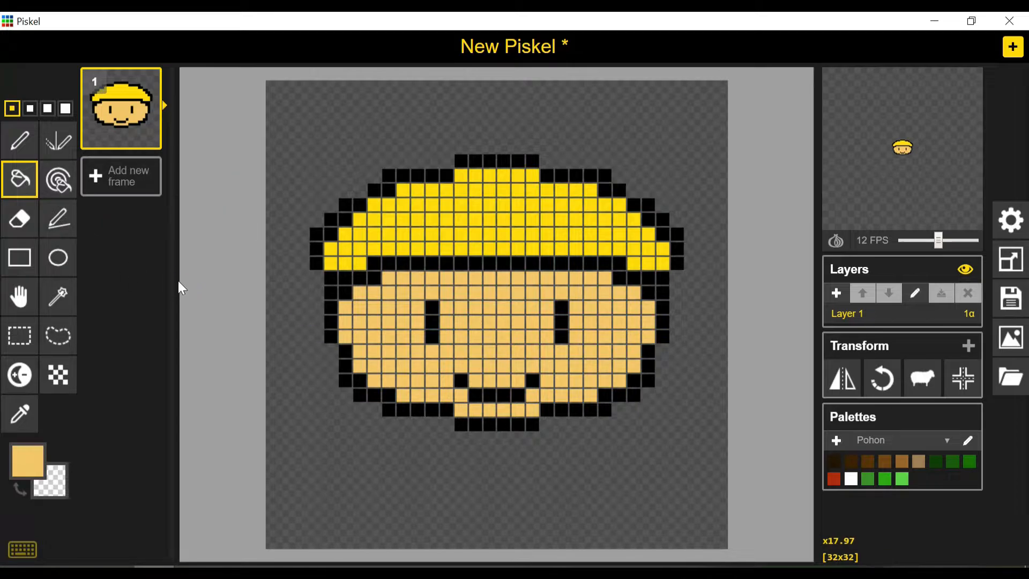
right_click(460, 397)
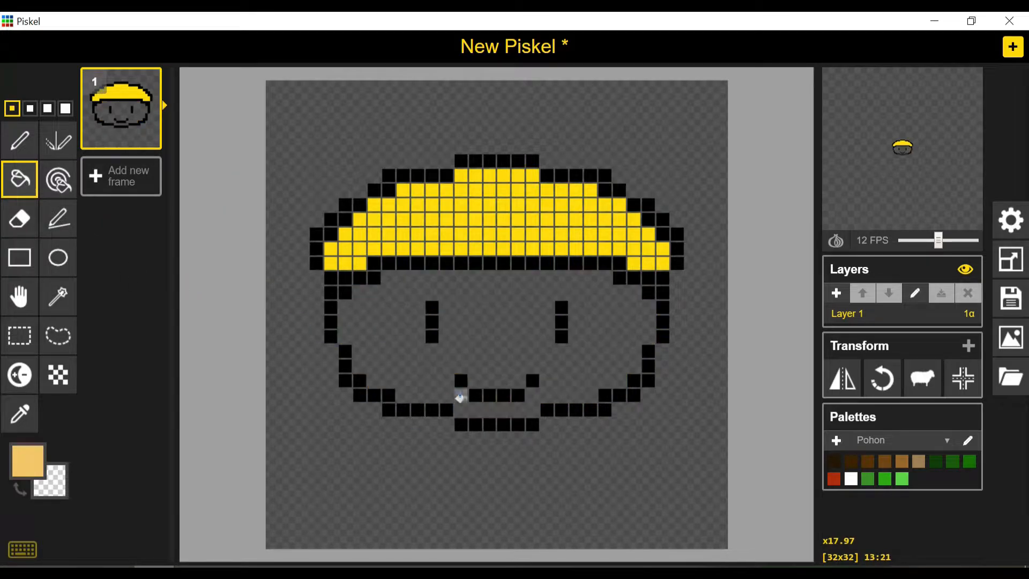
Draw a black neck outline below the chin with the Vertical Mirror pen, tapering diagonally inward to a short horizontal base
click(60, 143)
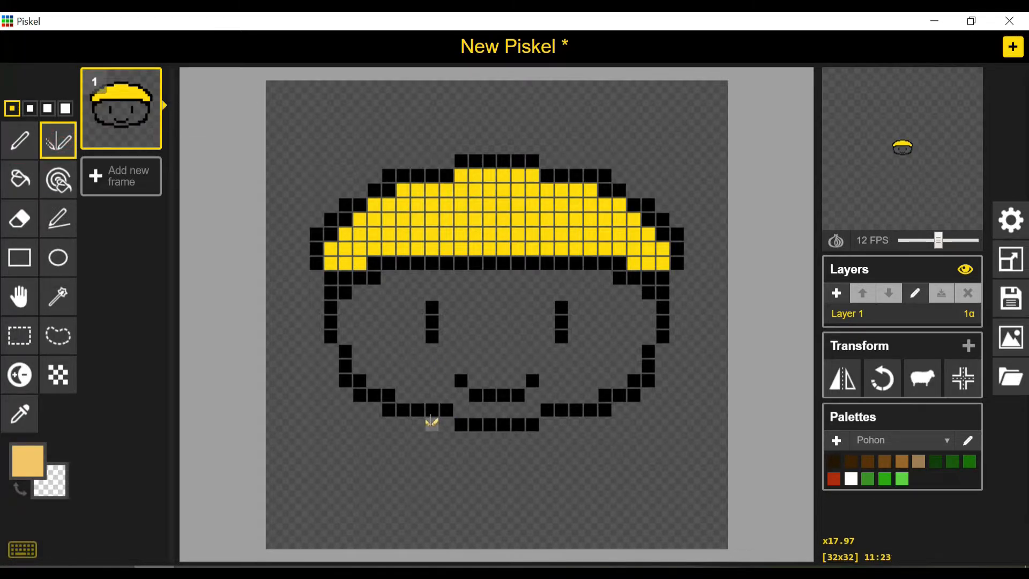
click(445, 425)
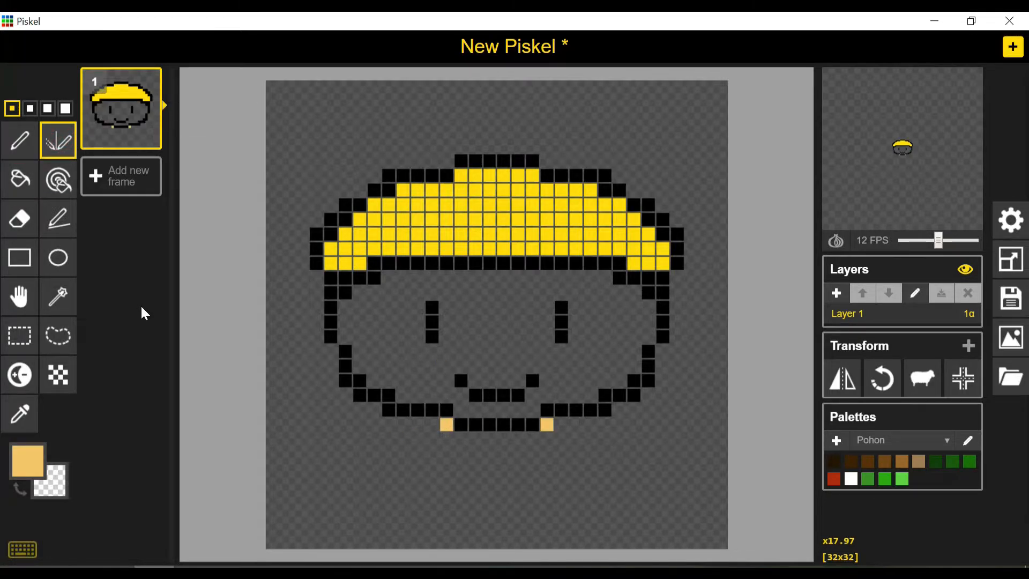
click(18, 450)
click(34, 355)
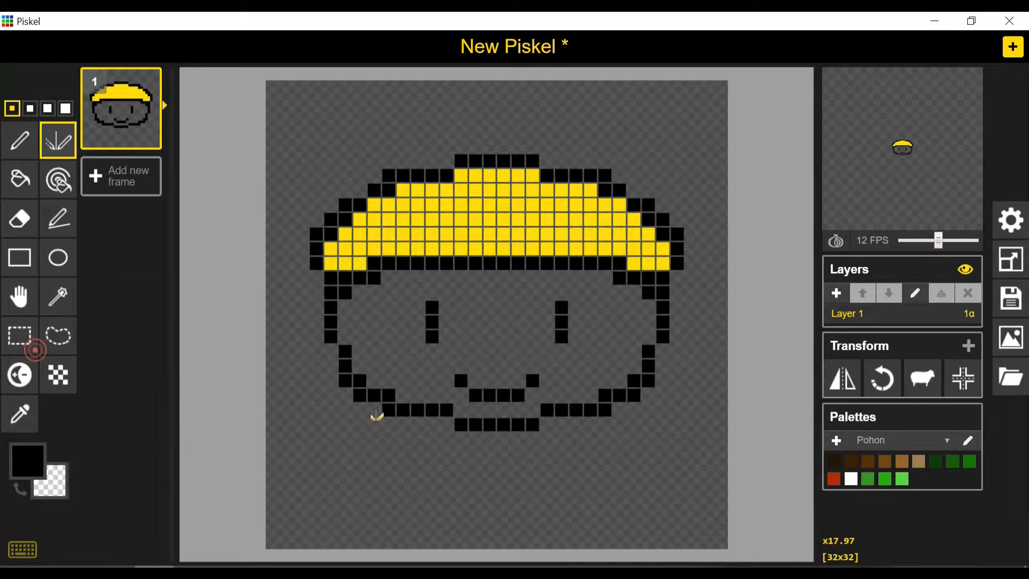
mouse_move(432, 425)
mouse_down()
mouse_move(468, 472)
mouse_move(509, 469)
mouse_move(447, 468)
mouse_up()
click(461, 468)
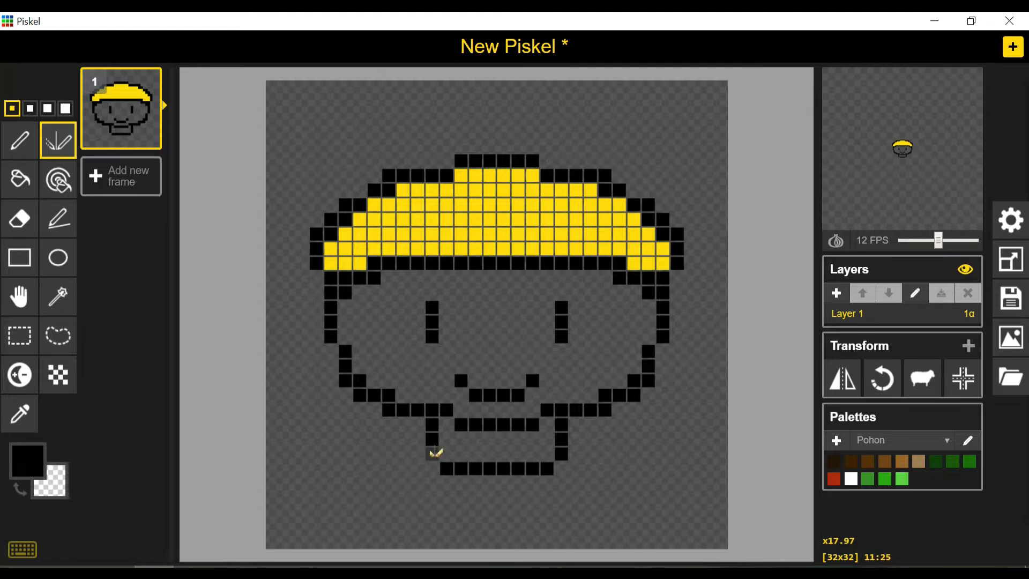
right_click(432, 454)
click(447, 454)
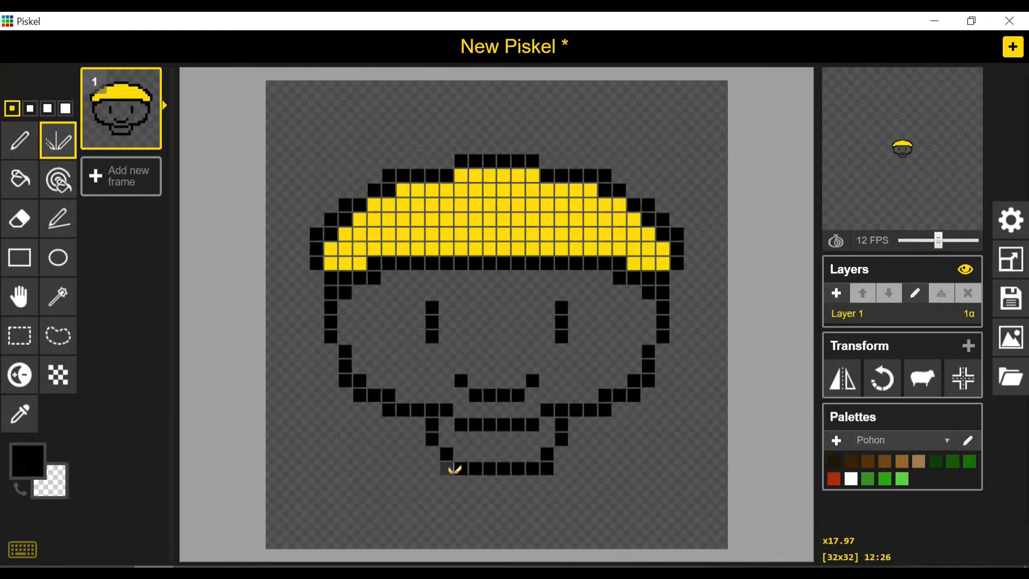
right_click(449, 468)
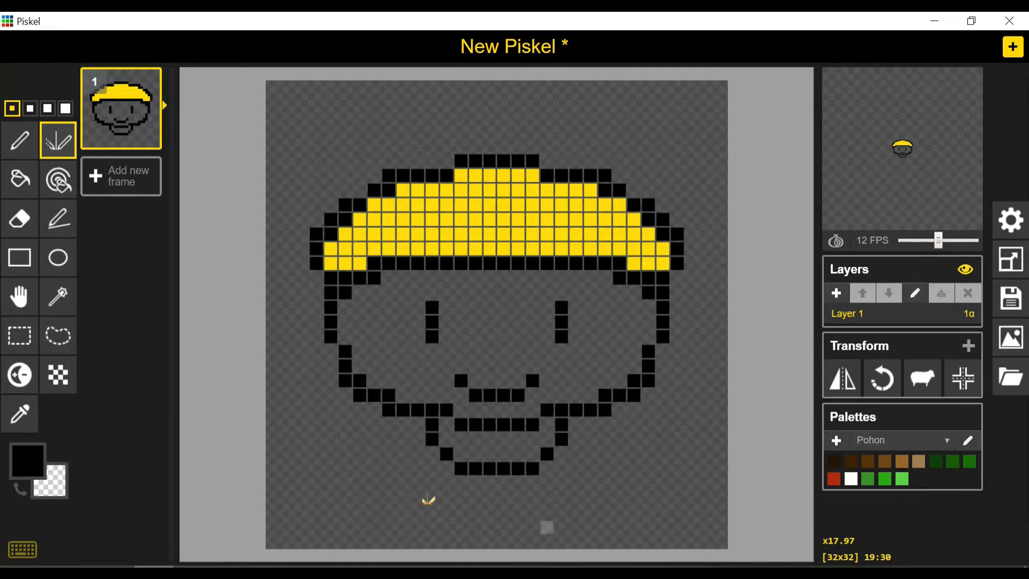
right_click(432, 424)
click(417, 425)
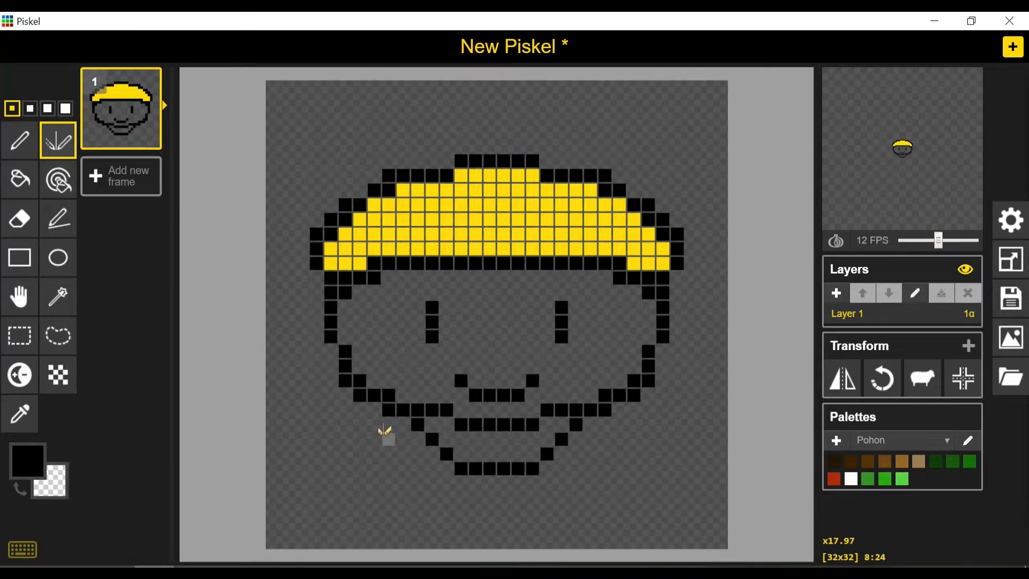
Draw mirrored black shoulder lines from beneath the jaw to the canvas's lower corners, and erase surplus pixels to thin their diagonals
click(375, 424)
click(360, 425)
click(345, 453)
click(360, 439)
click(345, 439)
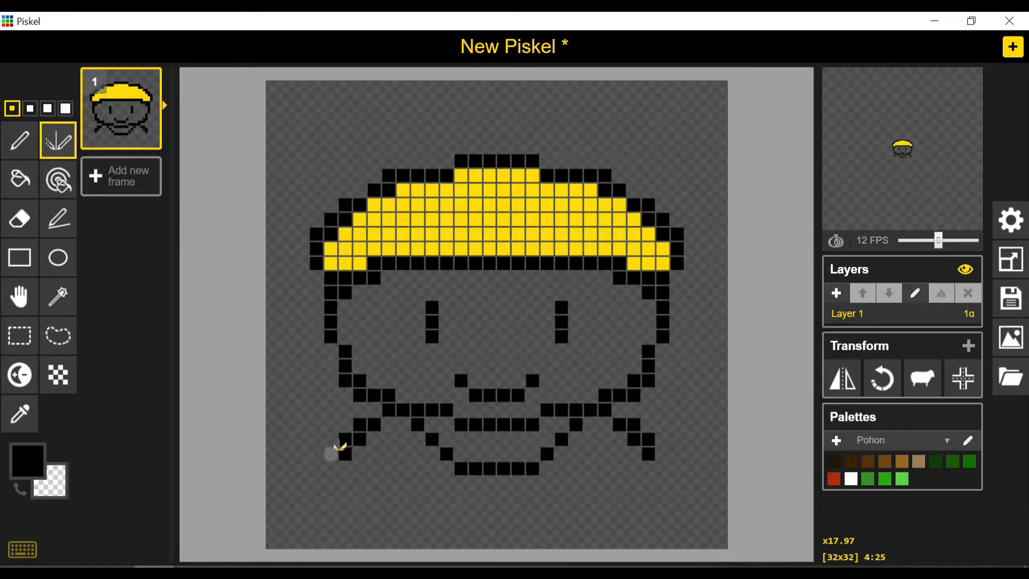
mouse_move(339, 445)
mouse_down()
mouse_move(291, 483)
mouse_move(273, 541)
mouse_up()
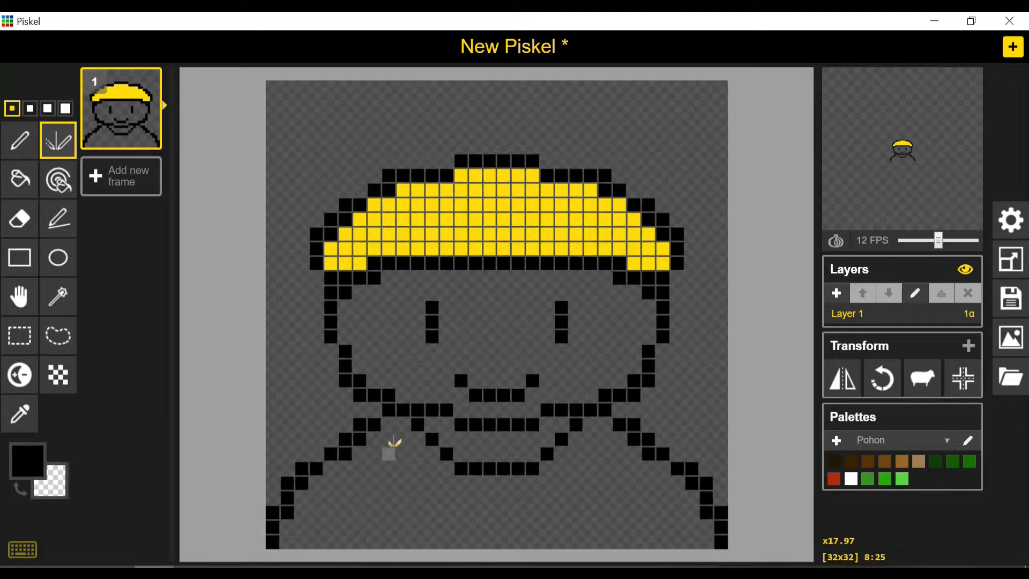
right_click(360, 439)
right_click(345, 454)
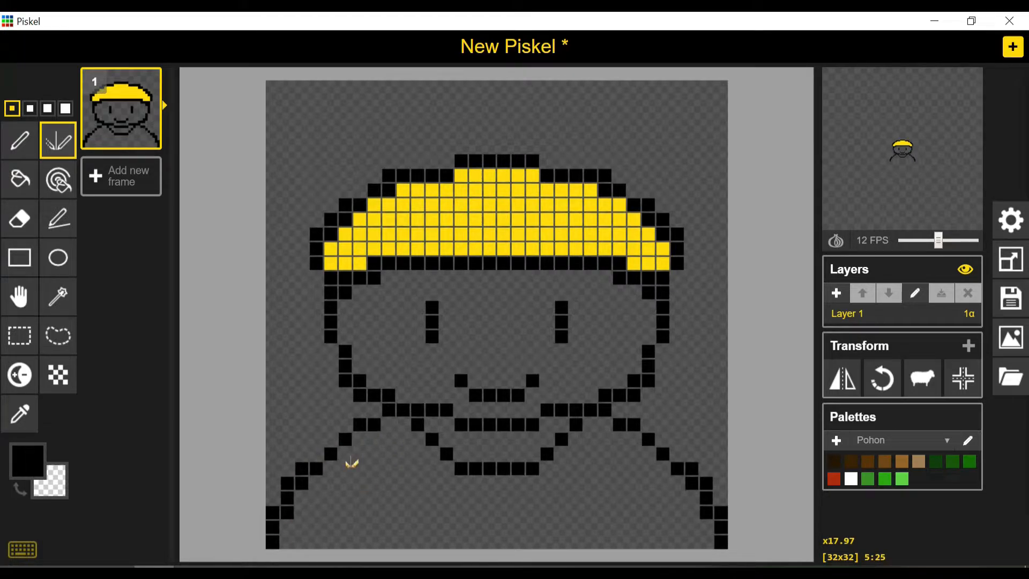
right_click(298, 470)
right_click(288, 483)
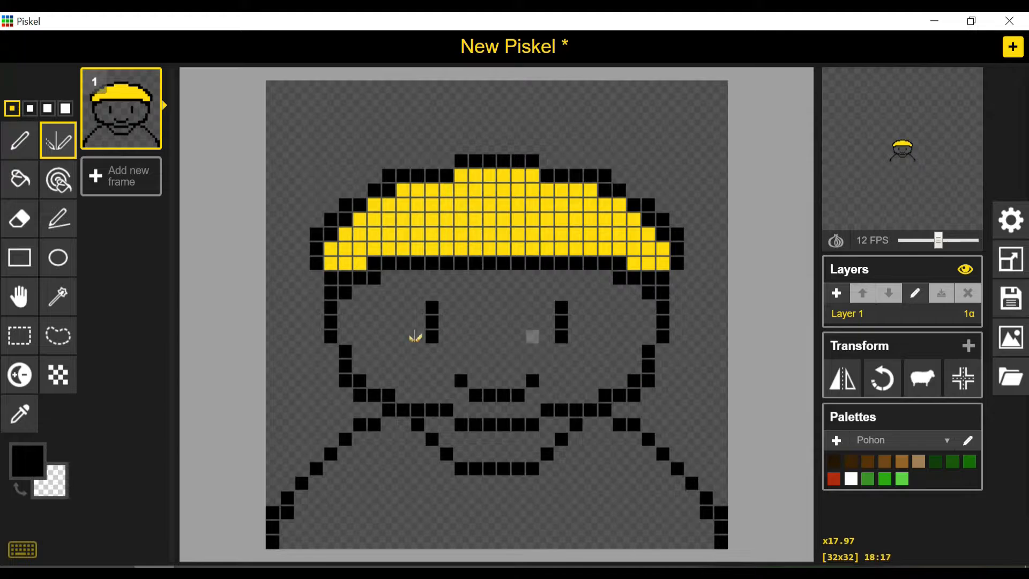
Fill the neck and the face with skin tone #f5c664 using the Paint bucket
click(27, 191)
click(27, 461)
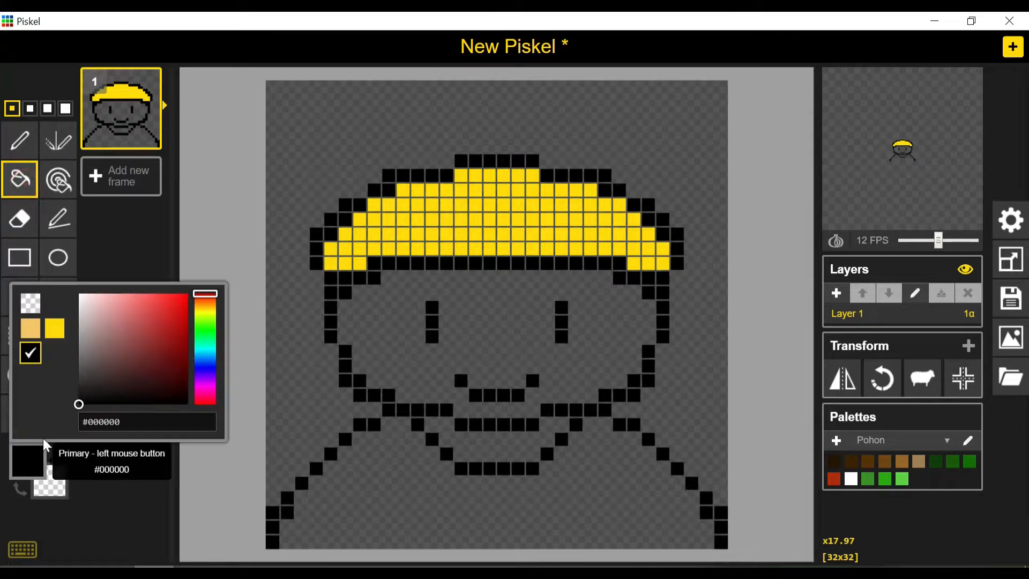
click(30, 333)
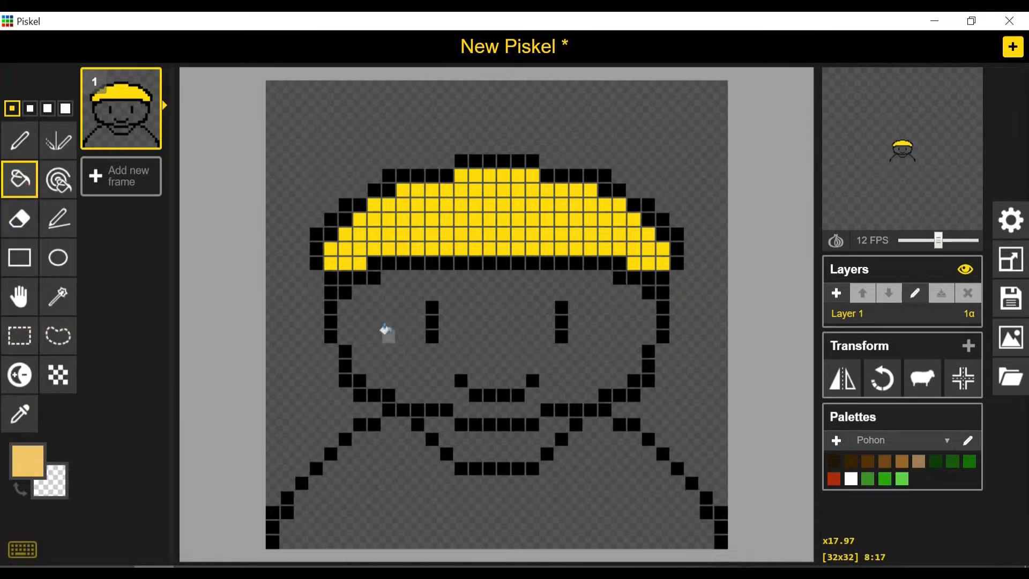
click(385, 328)
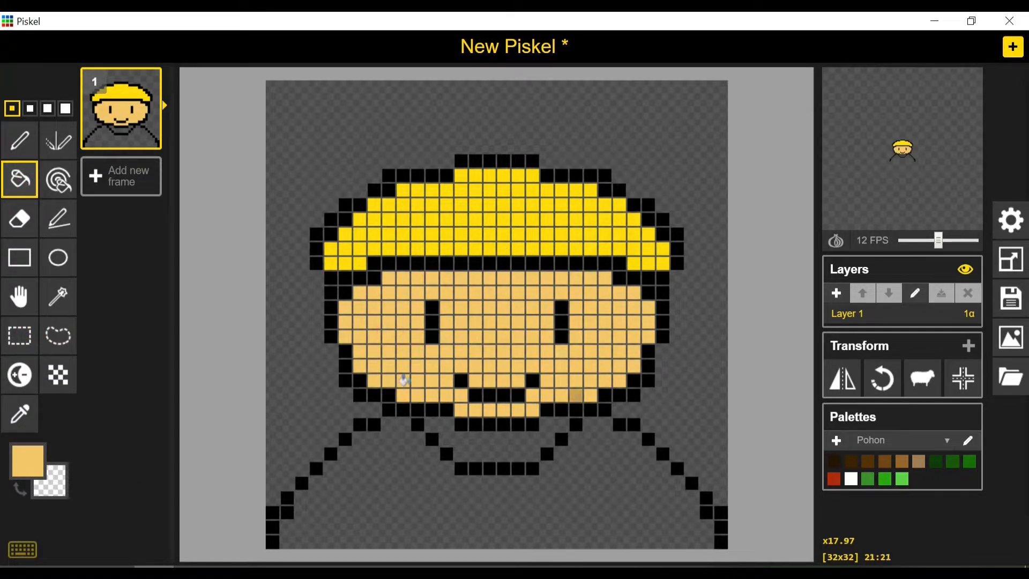
key(ctrl+z)
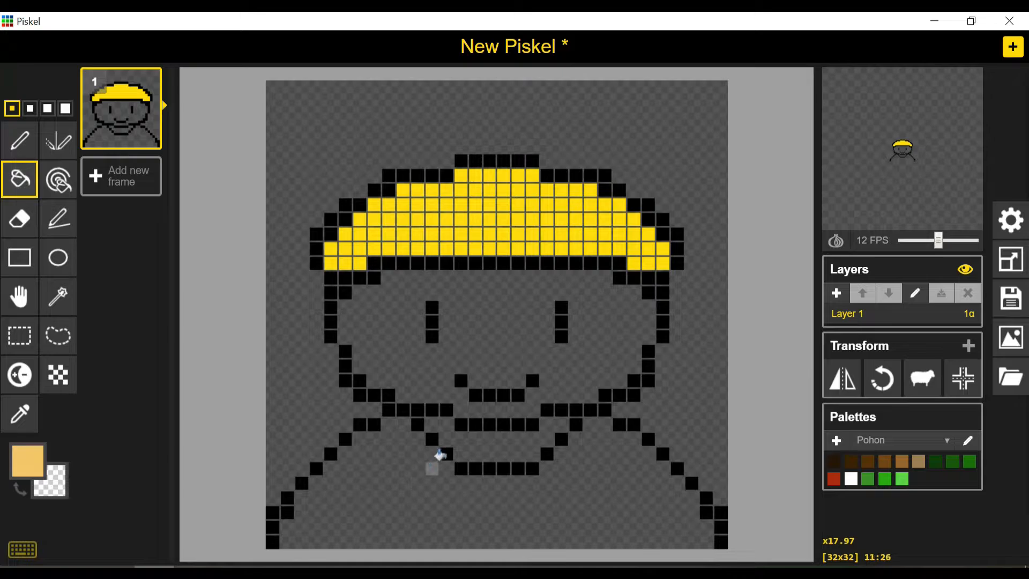
click(485, 441)
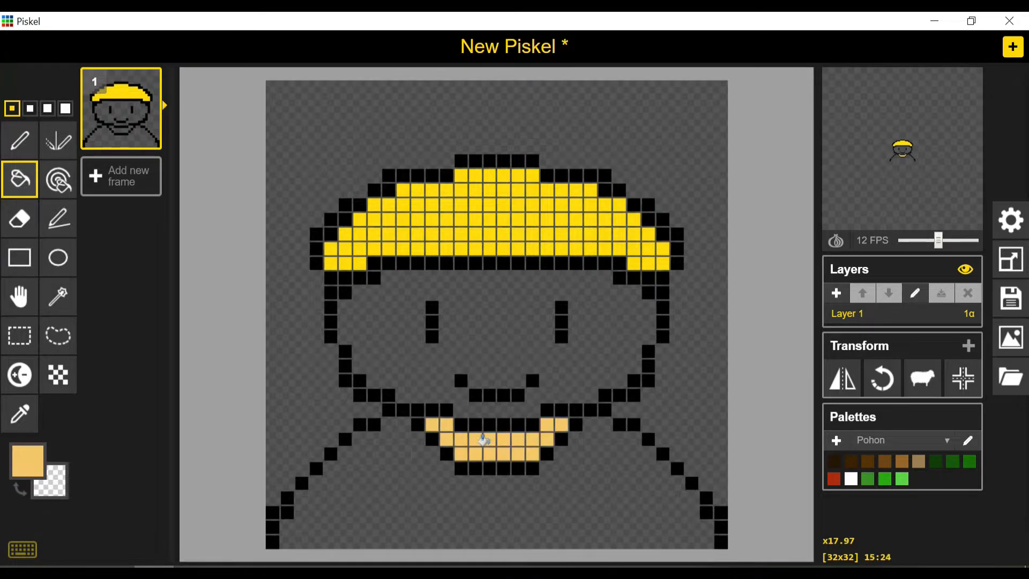
click(388, 358)
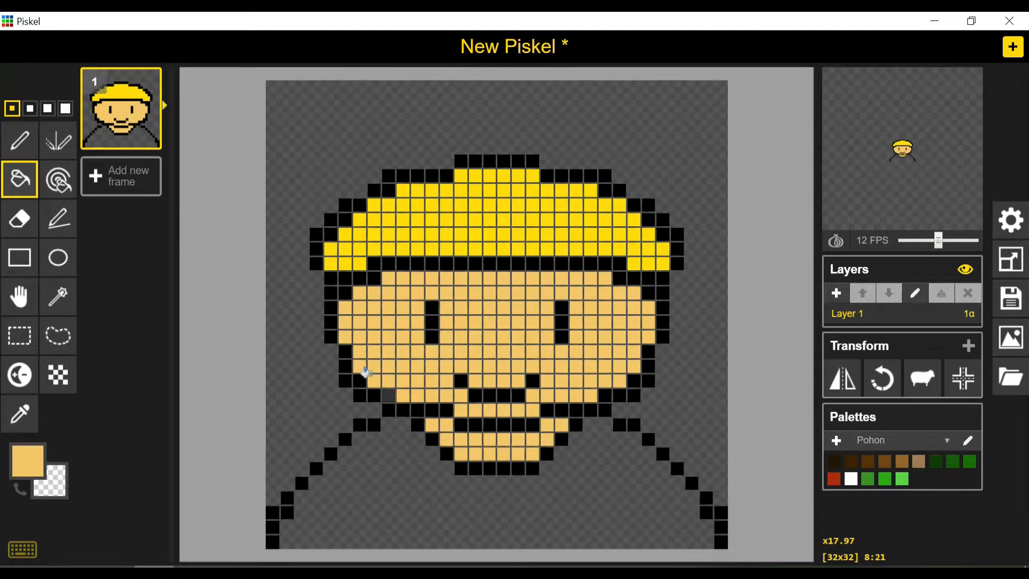
Set the primary colour to a darker brown, #806834
click(26, 472)
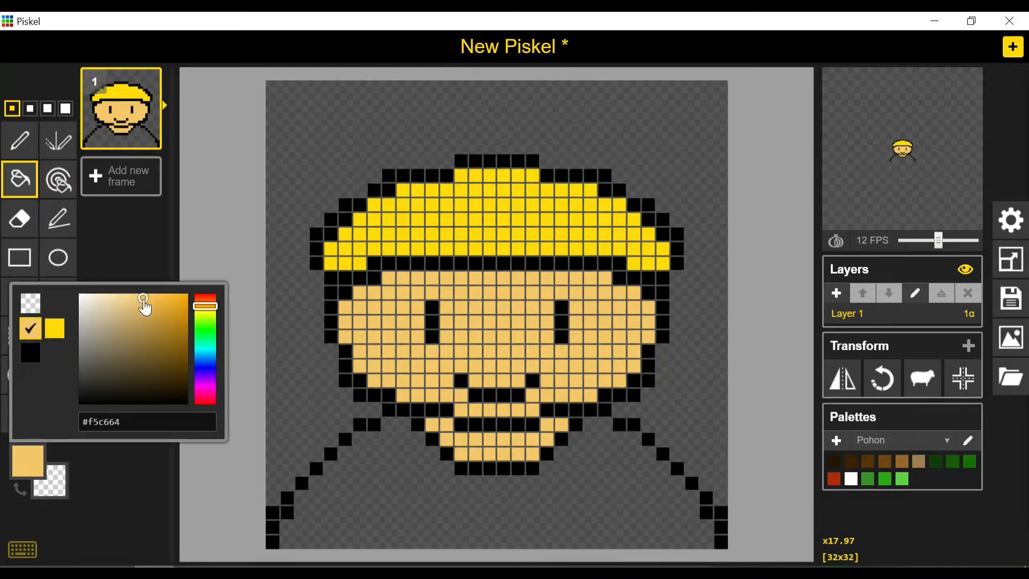
mouse_move(146, 300)
mouse_down()
mouse_move(140, 329)
mouse_move(152, 355)
mouse_move(143, 349)
mouse_up()
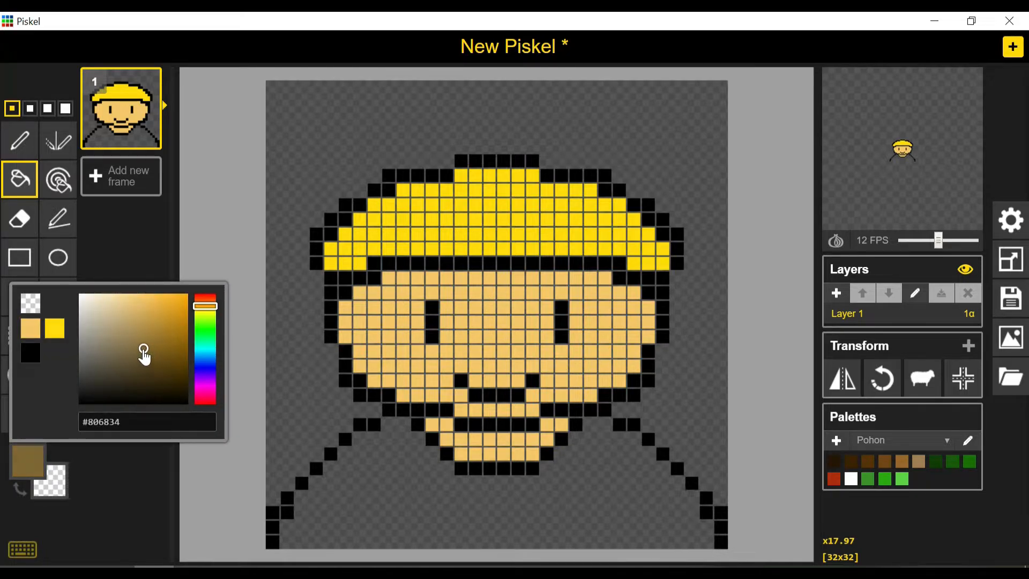
click(95, 504)
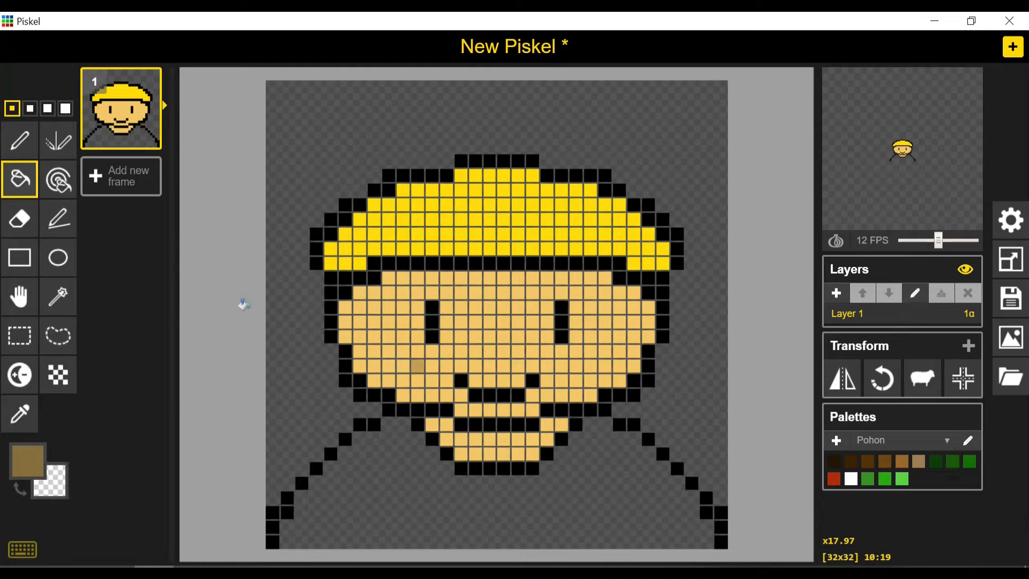
Try recolouring all skin-tone pixels of the face and neck at once with the same-colour paint tool, and undo it
click(56, 185)
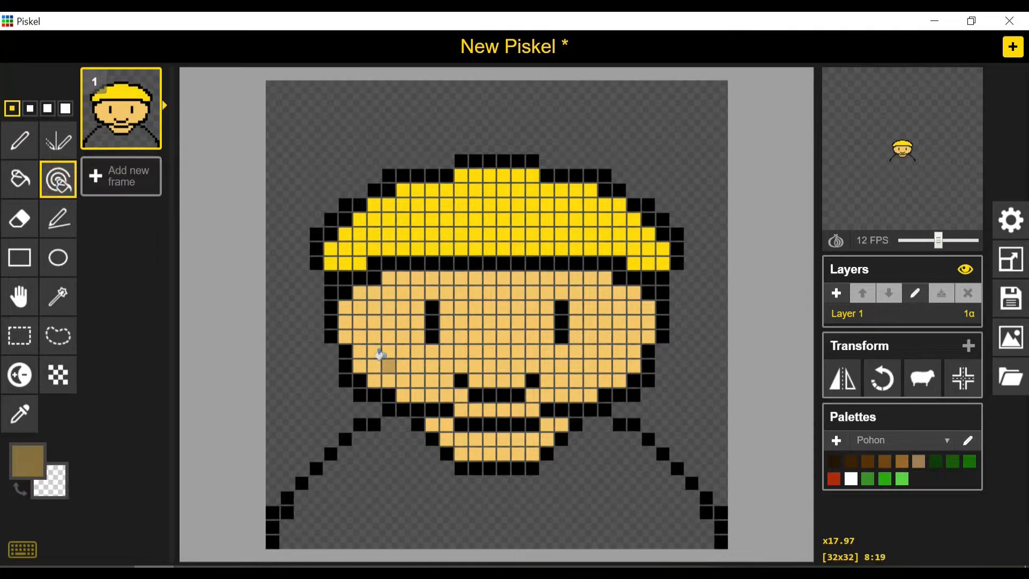
click(383, 354)
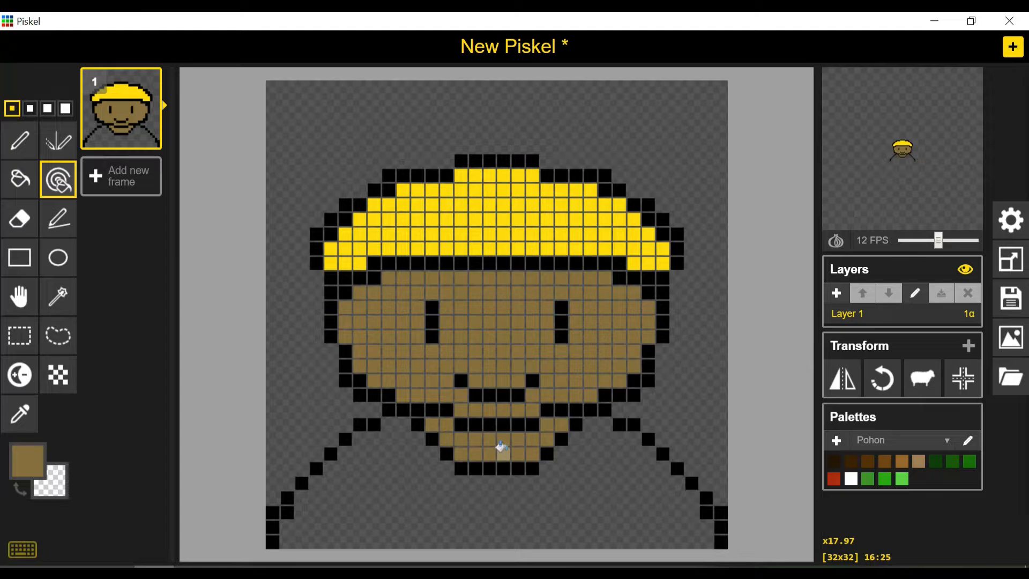
key(ctrl+z)
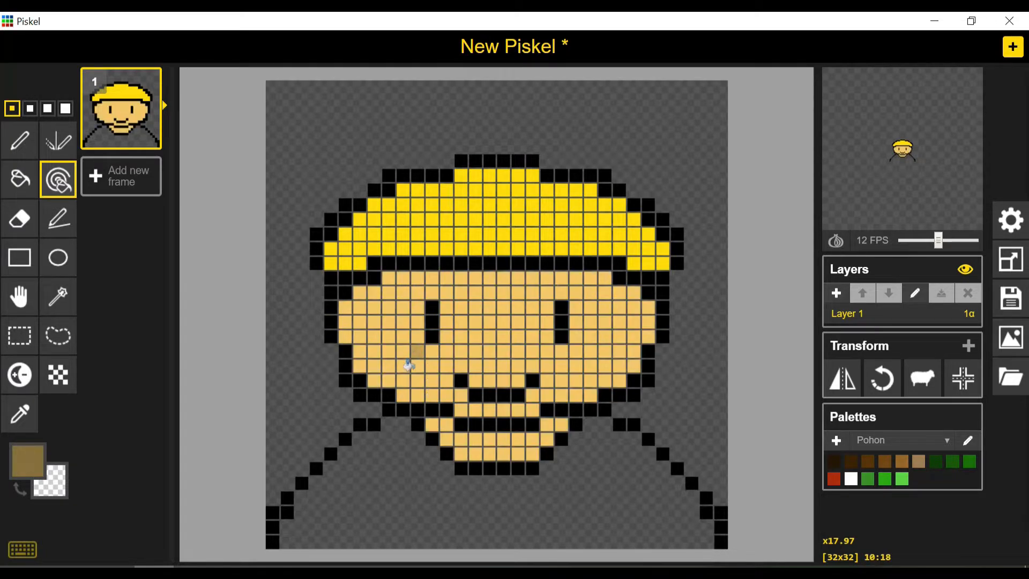
Recolour all skin-tone pixels brown #886f3b with the same-colour paint tool, and fill the shirt with white #ffffff using the Paint bucket
click(395, 345)
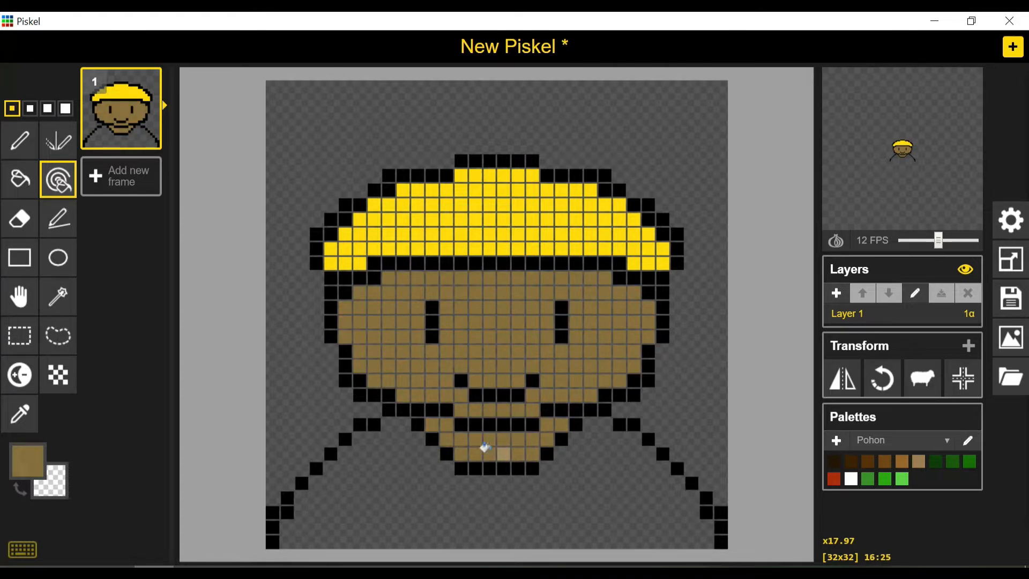
click(28, 460)
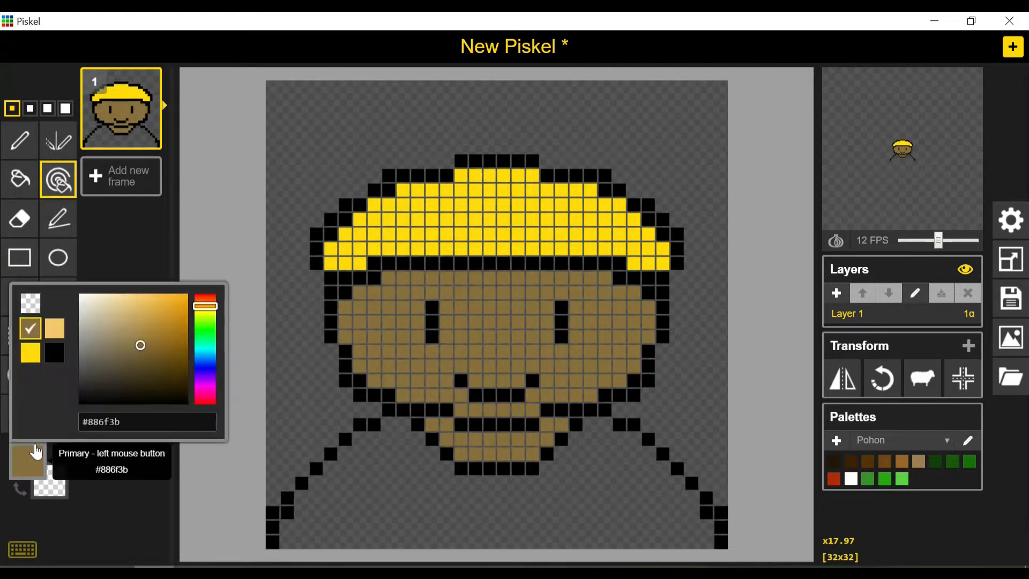
drag(111, 295, 80, 294)
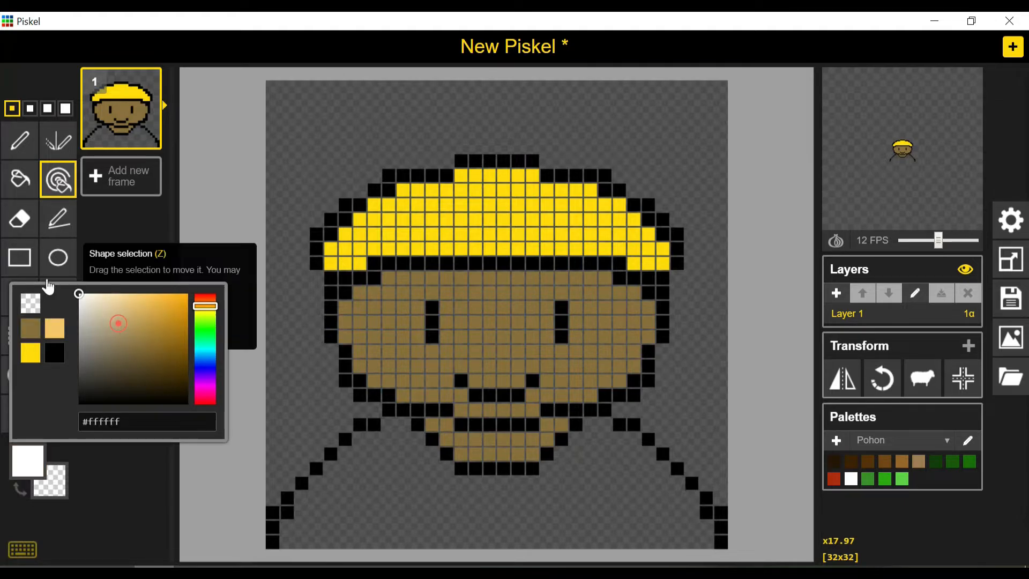
click(145, 518)
click(27, 185)
click(532, 526)
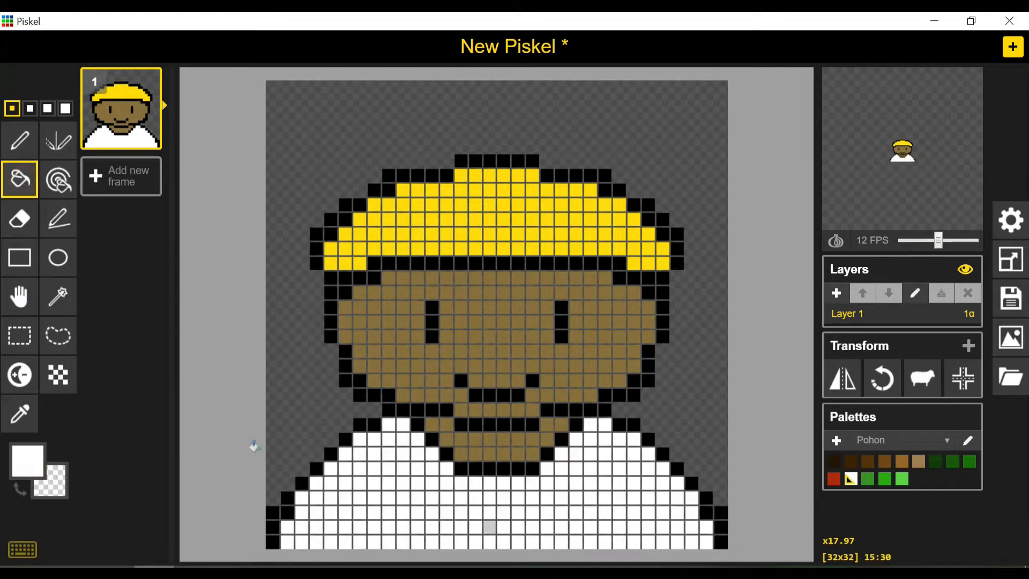
Duplicate frame 1 as the second animation frame, and delete the blank frame added after it
click(50, 173)
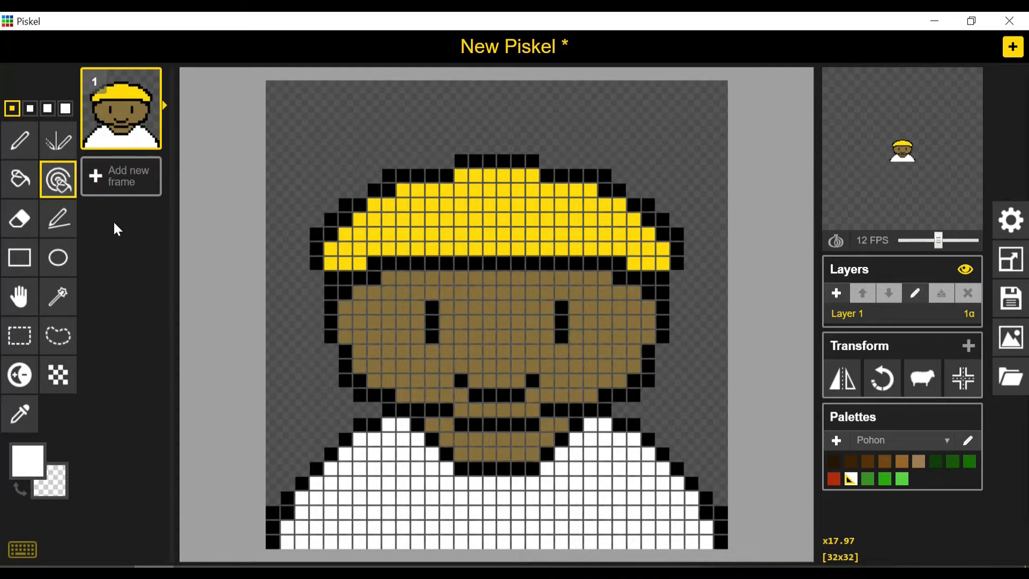
click(127, 189)
click(146, 140)
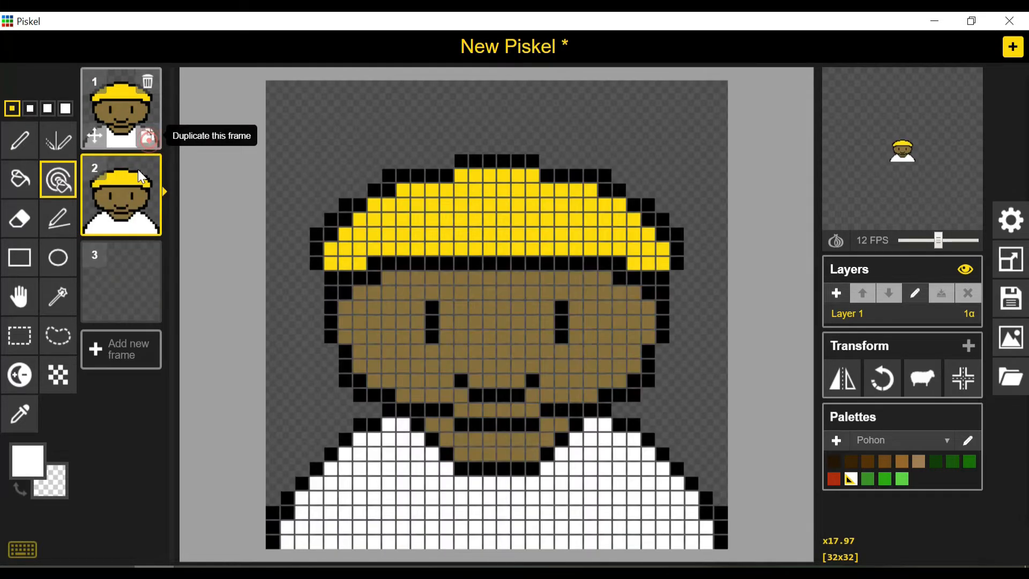
click(153, 263)
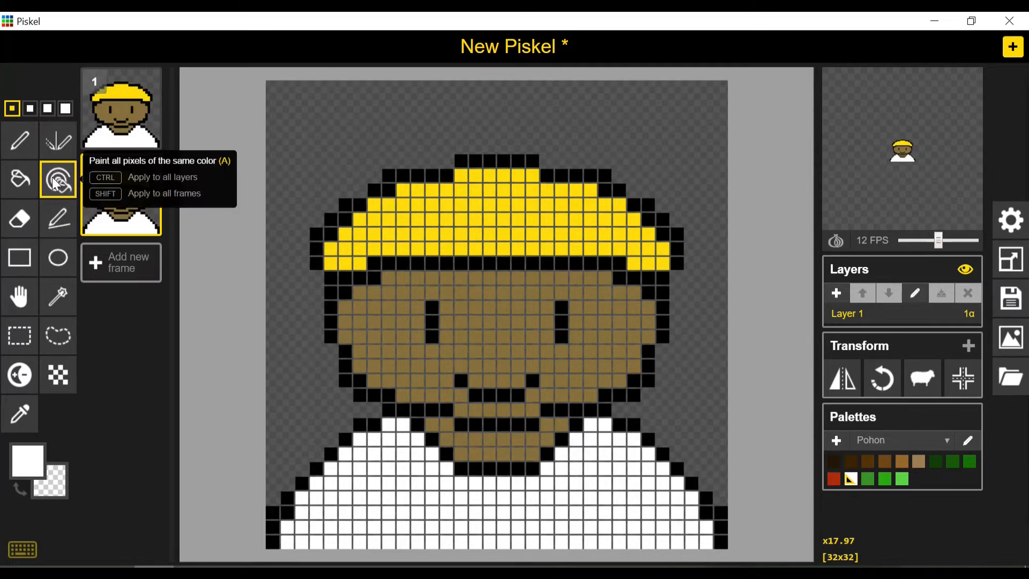
Erase both eyes on frame 2 with the Vertical Mirror pen
click(22, 144)
click(54, 133)
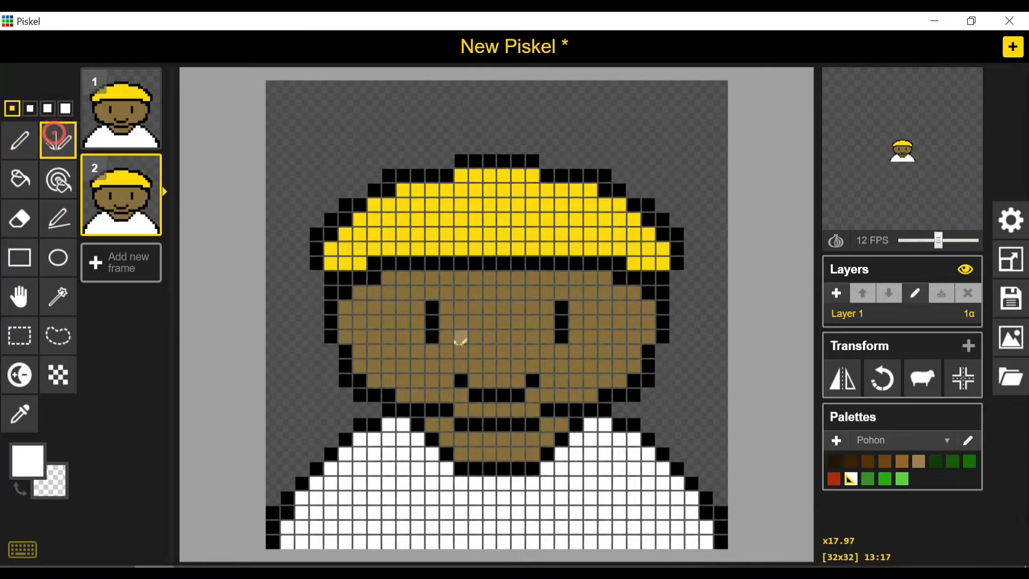
drag(432, 315, 436, 337)
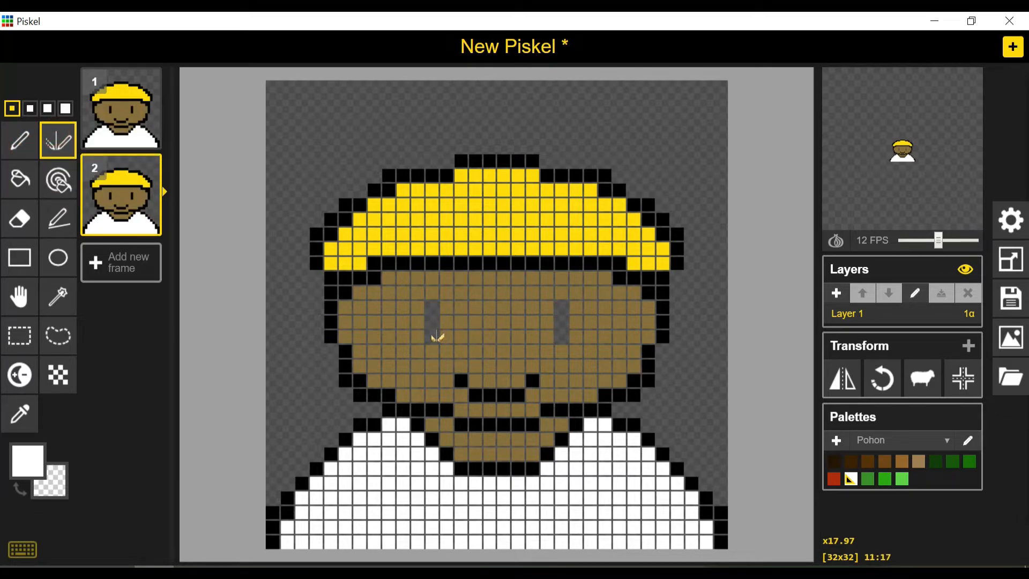
Draw mirrored arched eyes in black on frame 2, each four pixels wide with a raised two-pixel middle
click(19, 492)
click(19, 499)
click(27, 459)
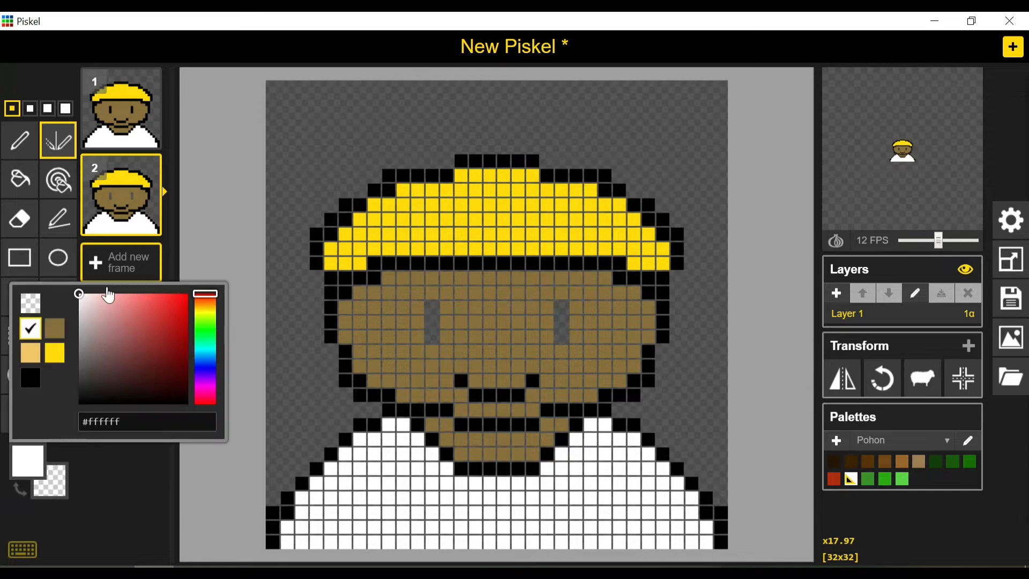
click(27, 375)
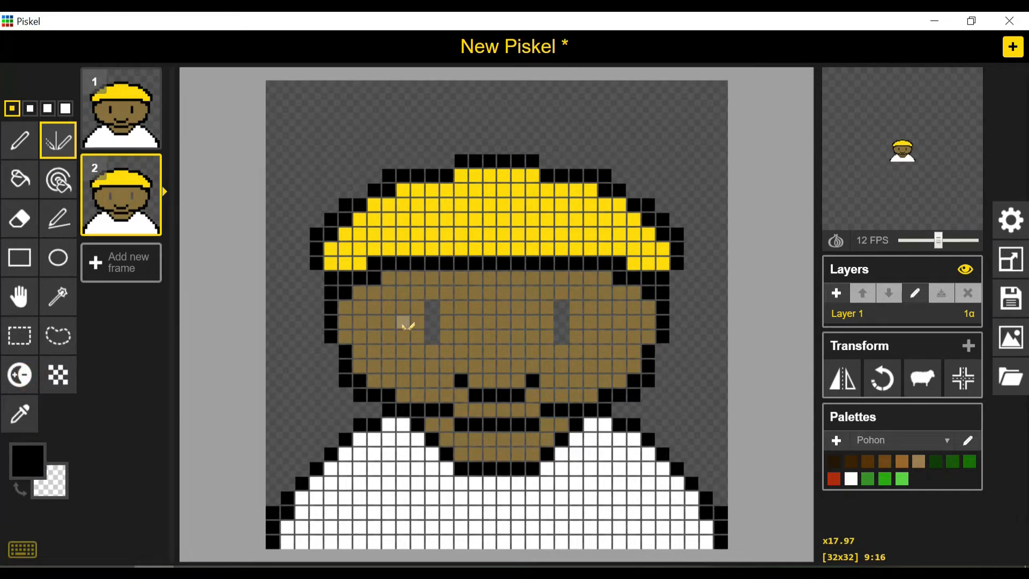
click(403, 323)
click(418, 307)
click(432, 308)
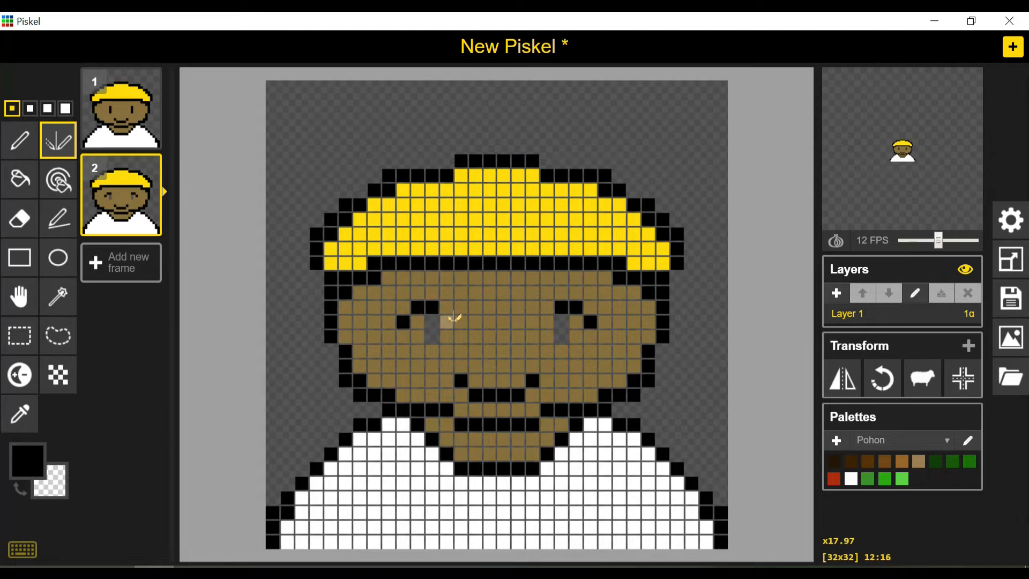
click(447, 323)
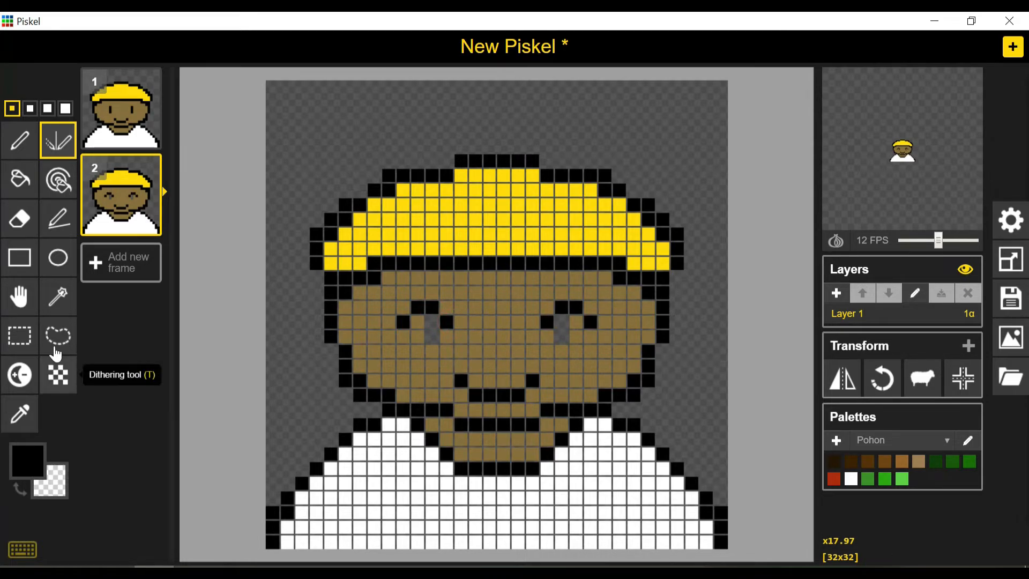
Fill the transparent gaps beneath both arched eyes with brown #886f3b using the Paint bucket
click(24, 461)
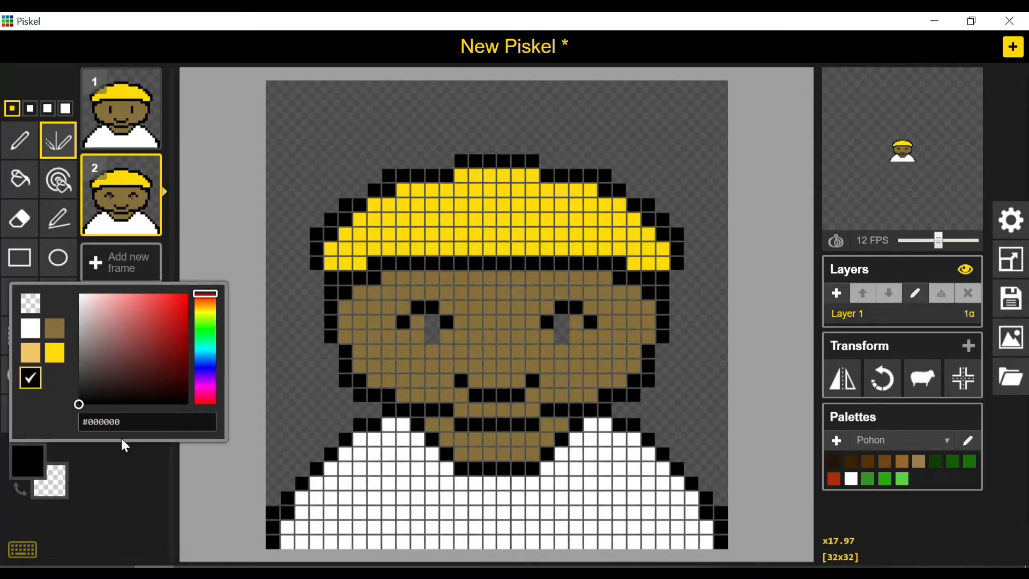
click(59, 336)
click(20, 178)
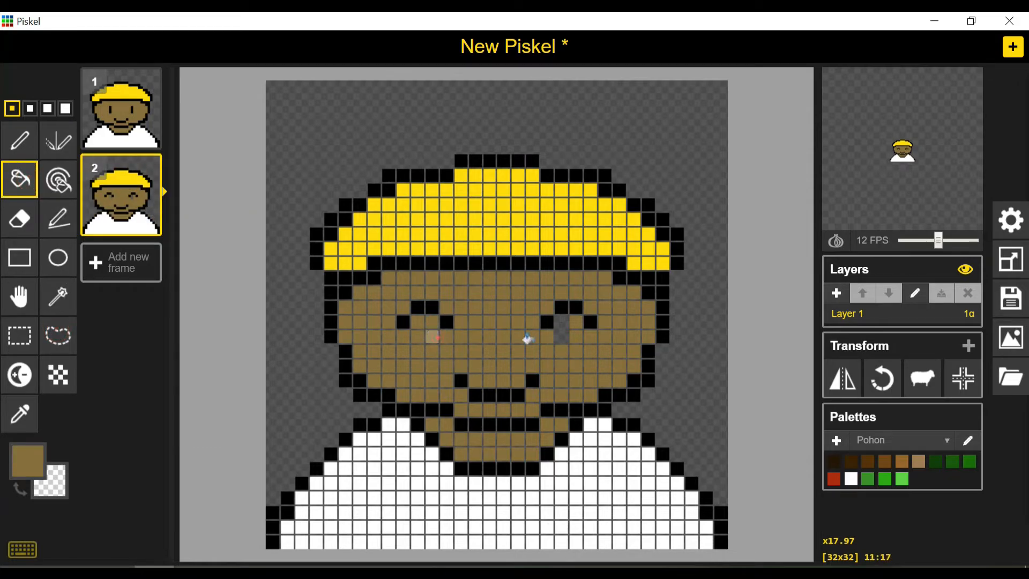
click(562, 333)
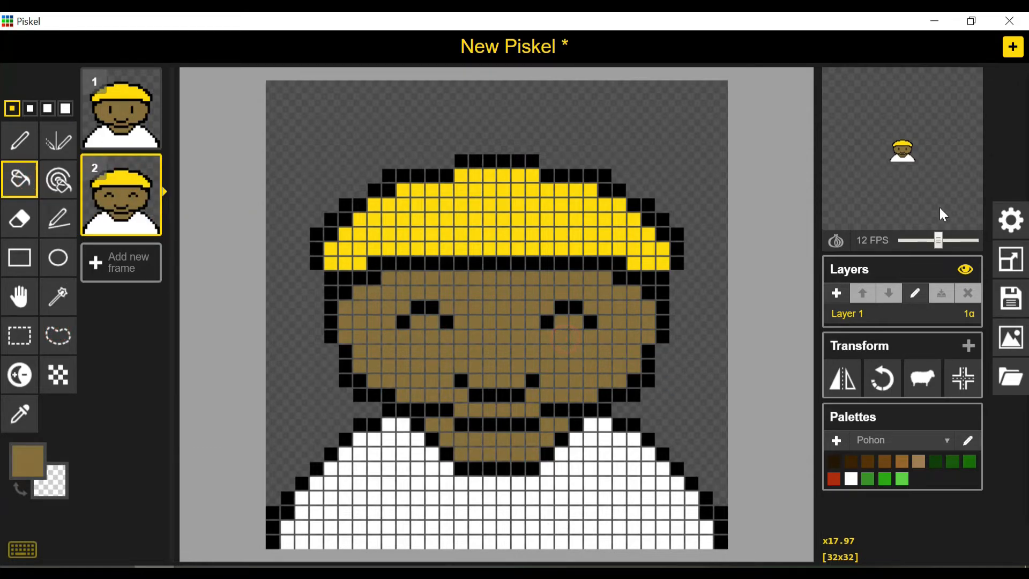
Set the animation preview to full size
mouse_move(919, 152)
mouse_move(936, 93)
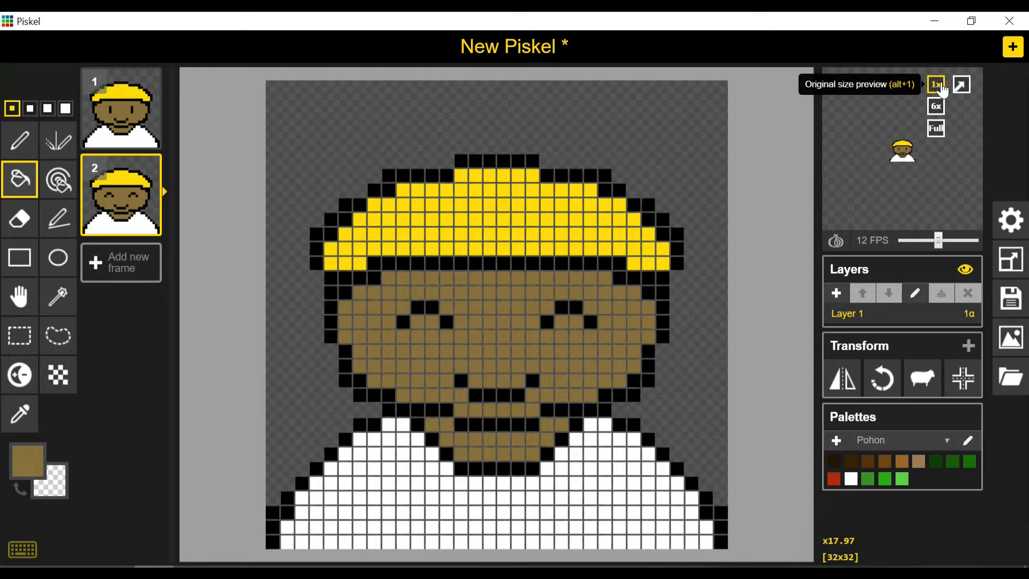
click(937, 128)
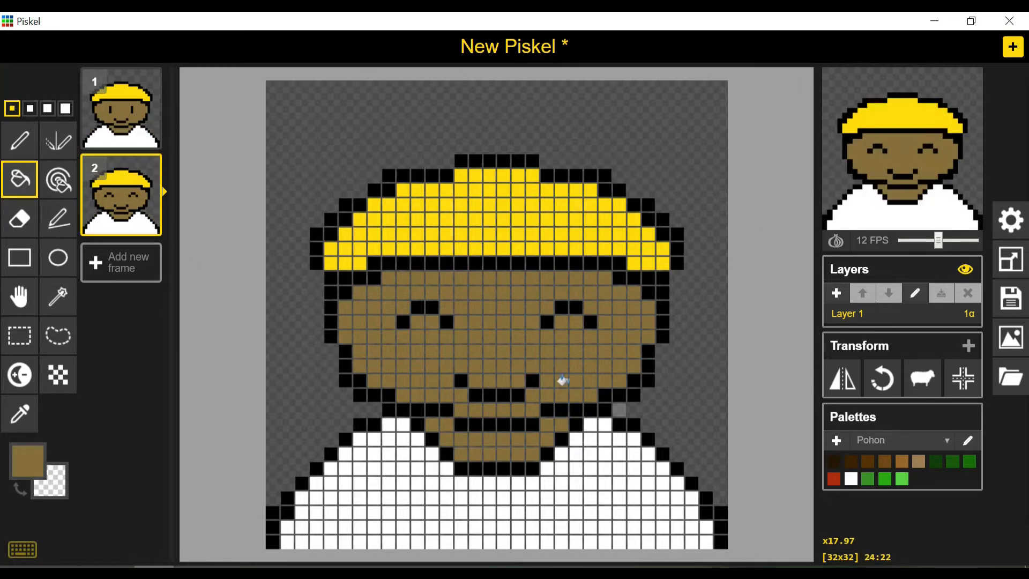
mouse_move(919, 138)
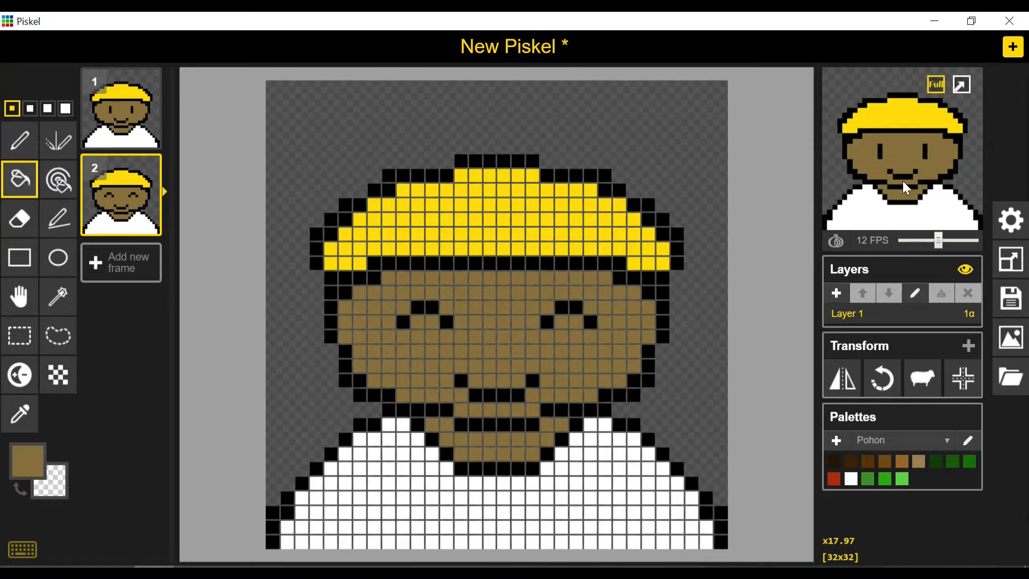
Duplicate frame 1 and paint over both eyes on the copy in face brown with the Vertical Mirror pen
mouse_move(152, 98)
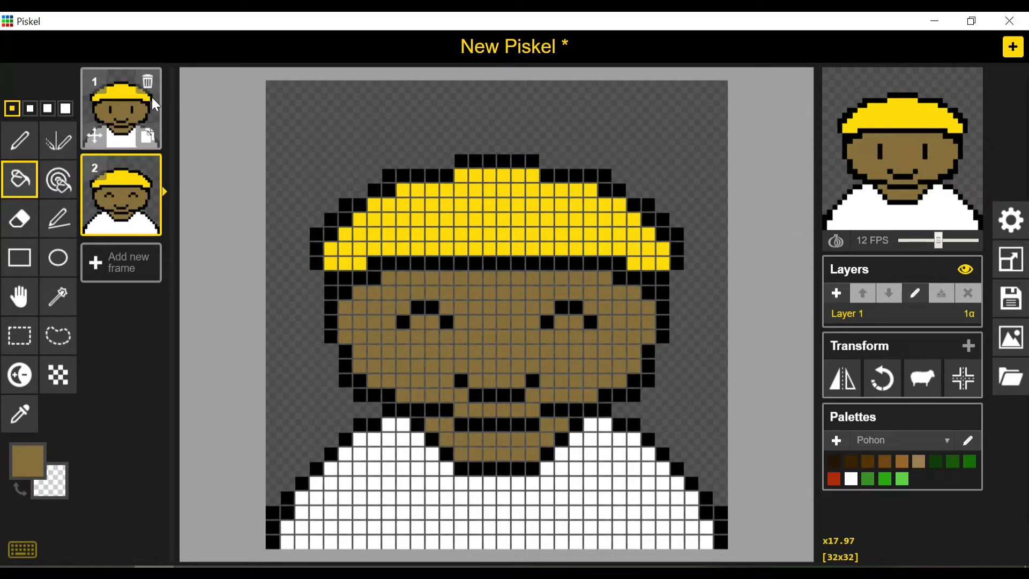
click(145, 139)
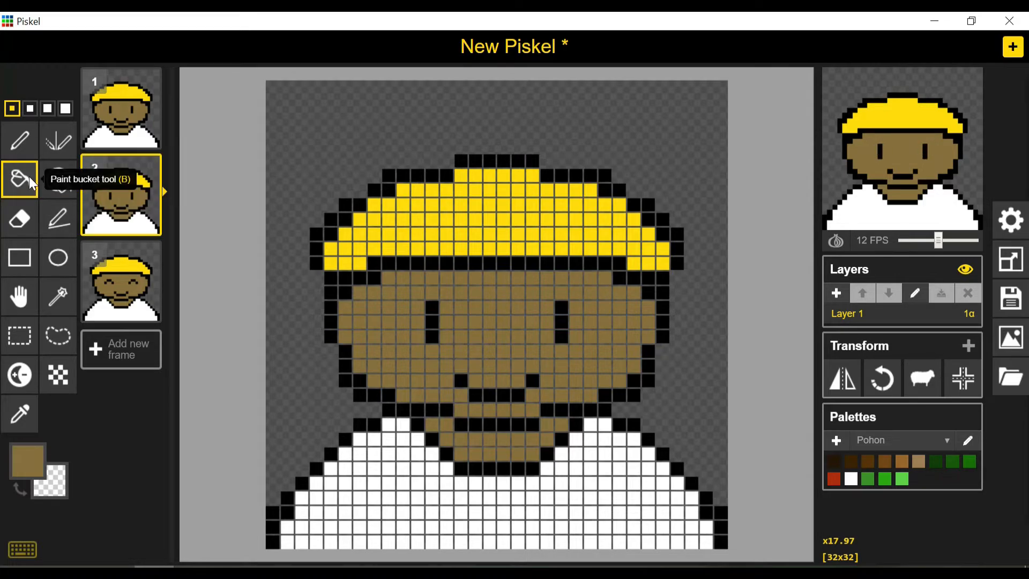
click(63, 144)
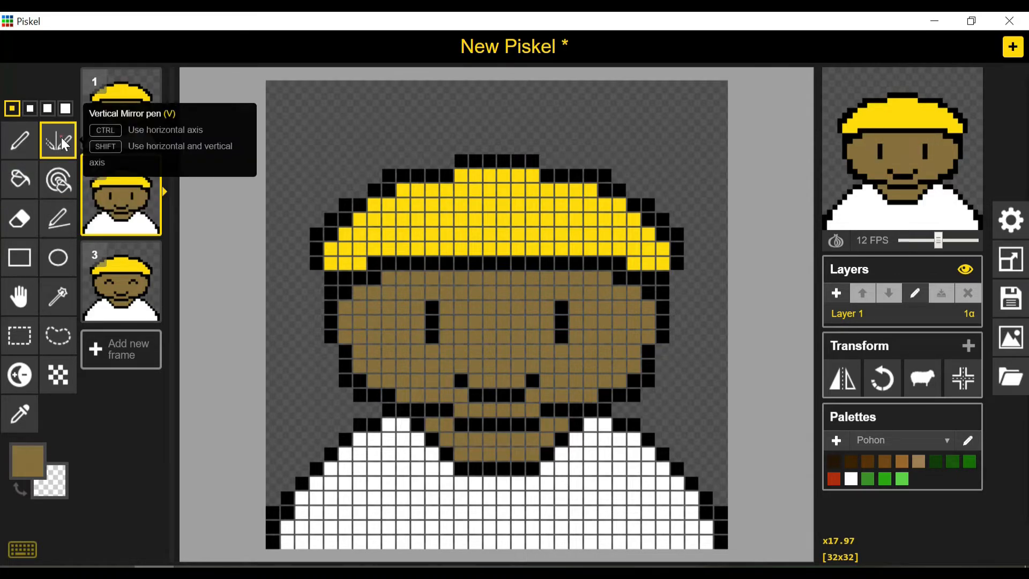
right_click(432, 337)
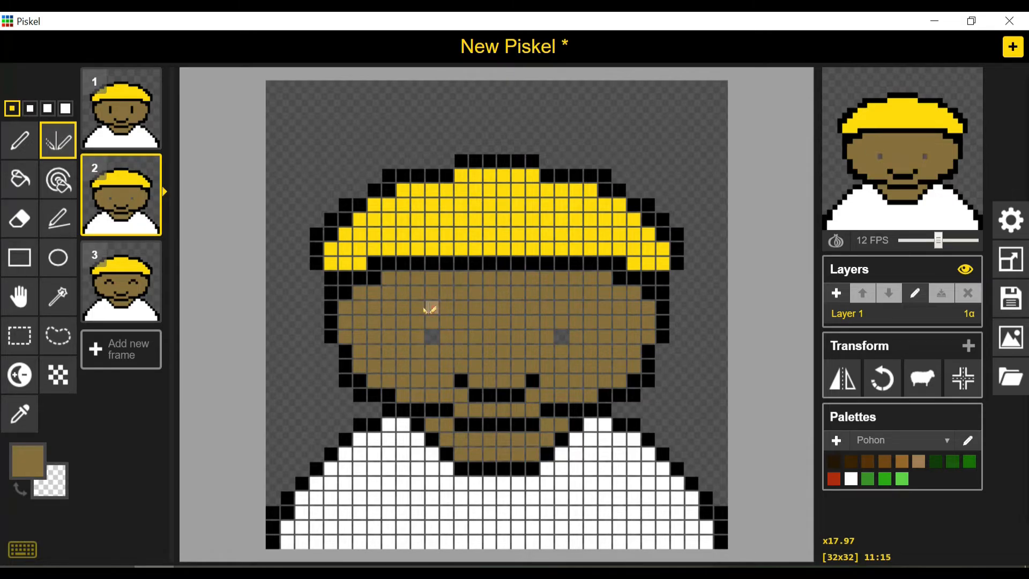
click(432, 310)
click(432, 336)
Draw mirrored black plus-shaped eyes, three pixels high and three pixels wide, on frame 2
click(45, 462)
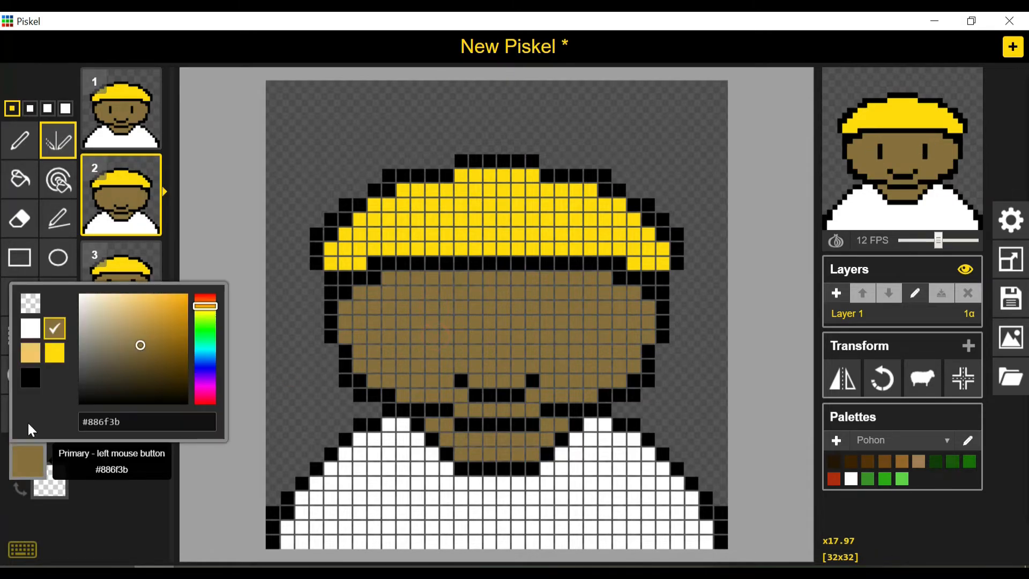
click(28, 420)
drag(562, 308, 561, 337)
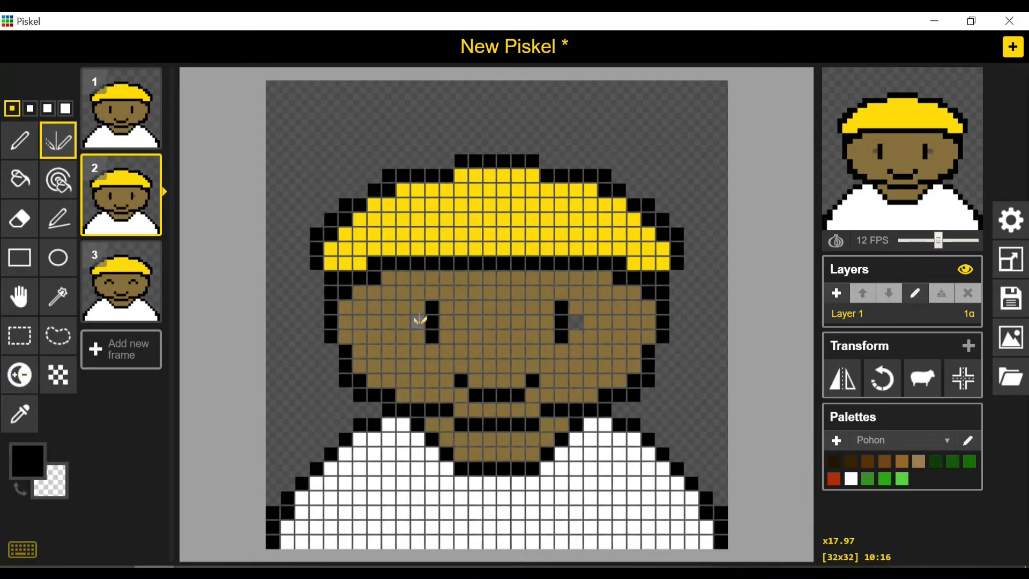
click(418, 322)
click(446, 322)
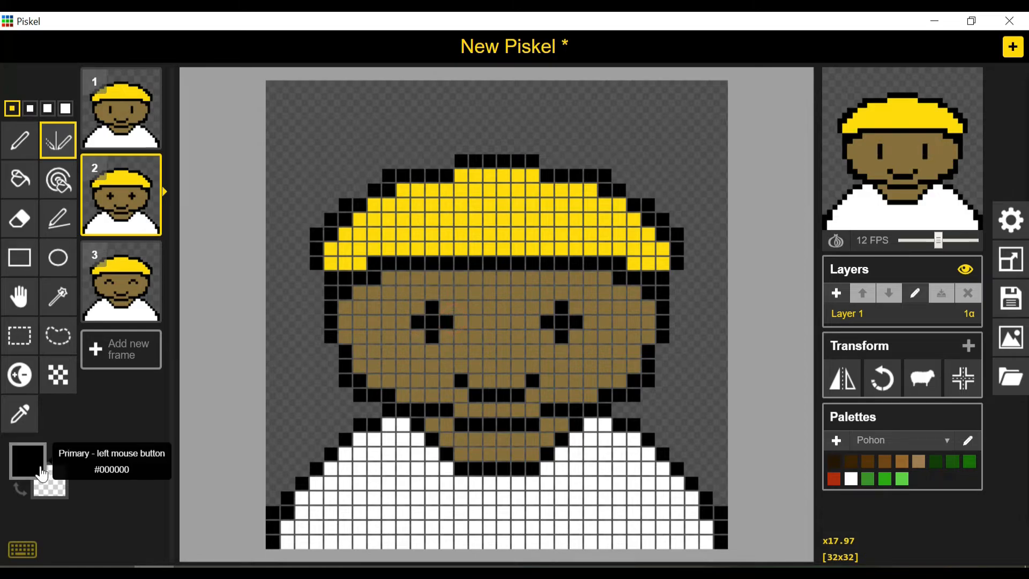
Paint the top and bottom pixels of both plus-shaped eyes brown #886f3b, leaving three-pixel horizontal dashes
click(27, 460)
click(64, 333)
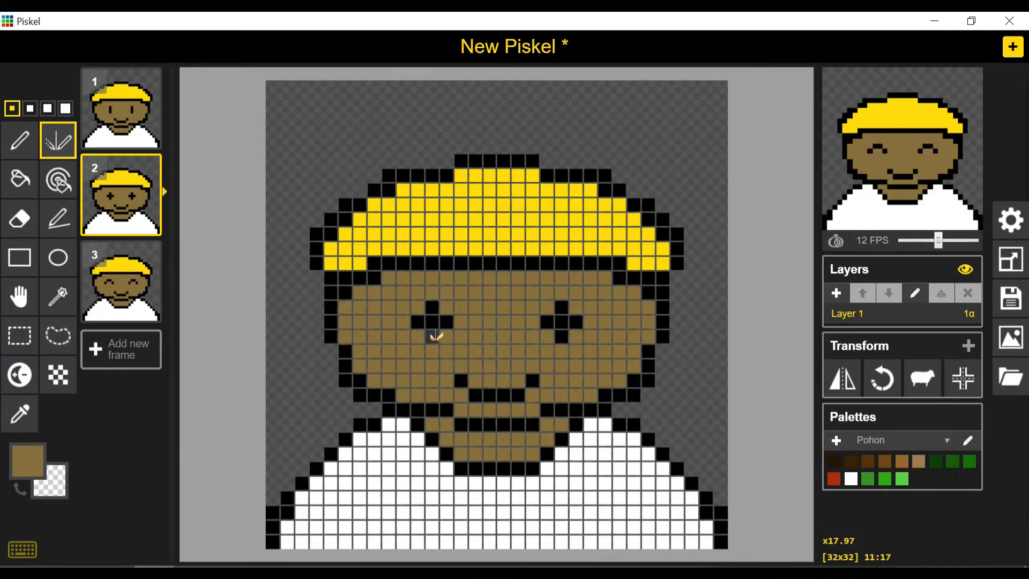
click(432, 336)
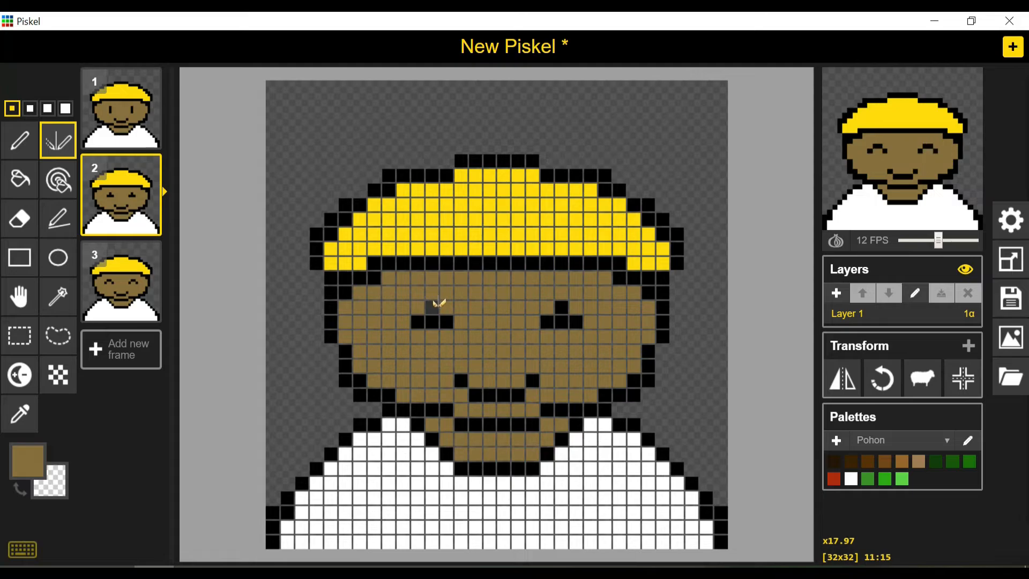
click(437, 304)
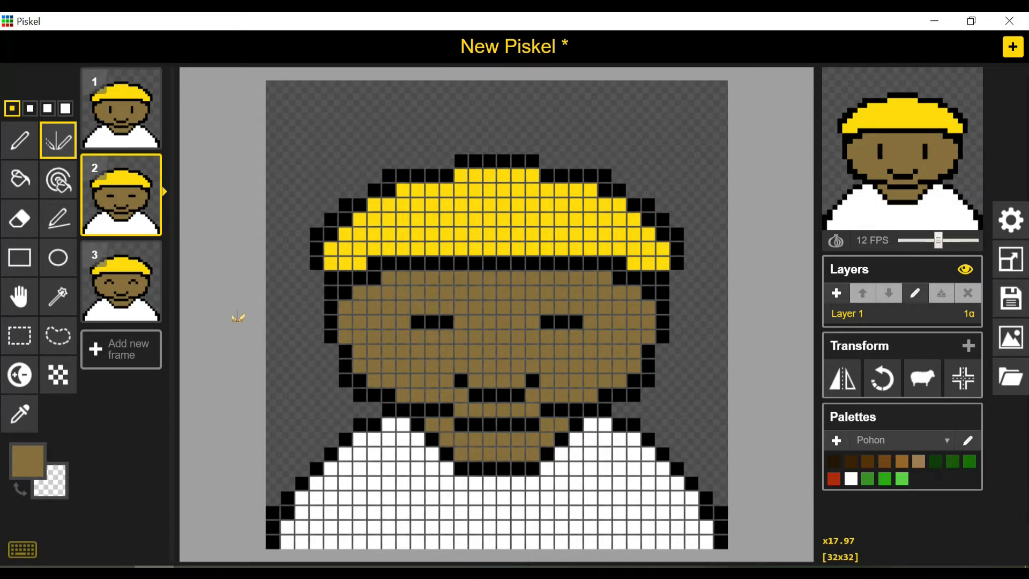
Extend the animation by duplicating the arched-eye frame and the first, open-eyed frame
click(148, 310)
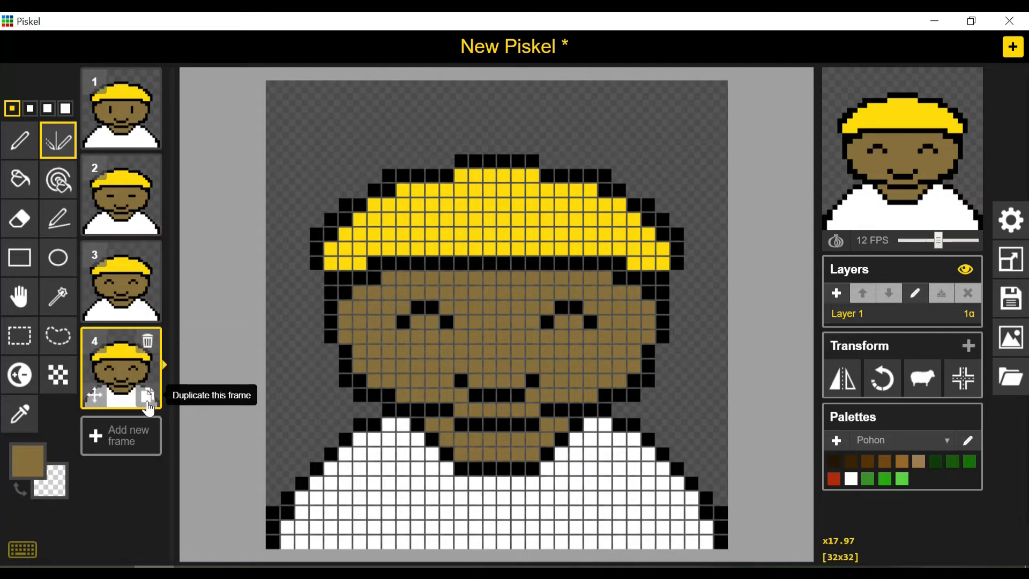
click(148, 396)
click(148, 136)
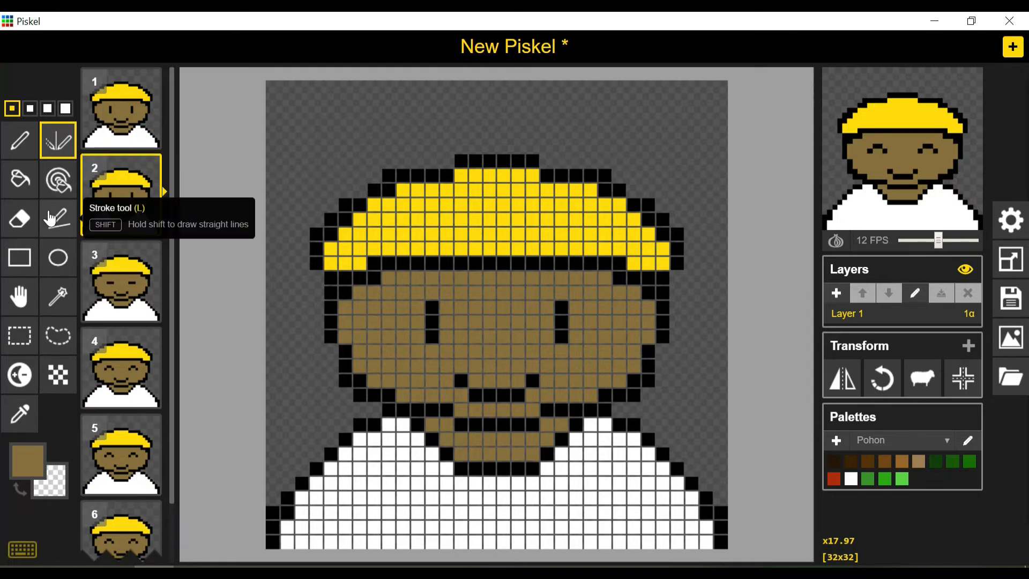
Paint the brown face light orange with the same-colour paint tool, on frame 1 alone and, starting from frame 2, on all frames
click(57, 183)
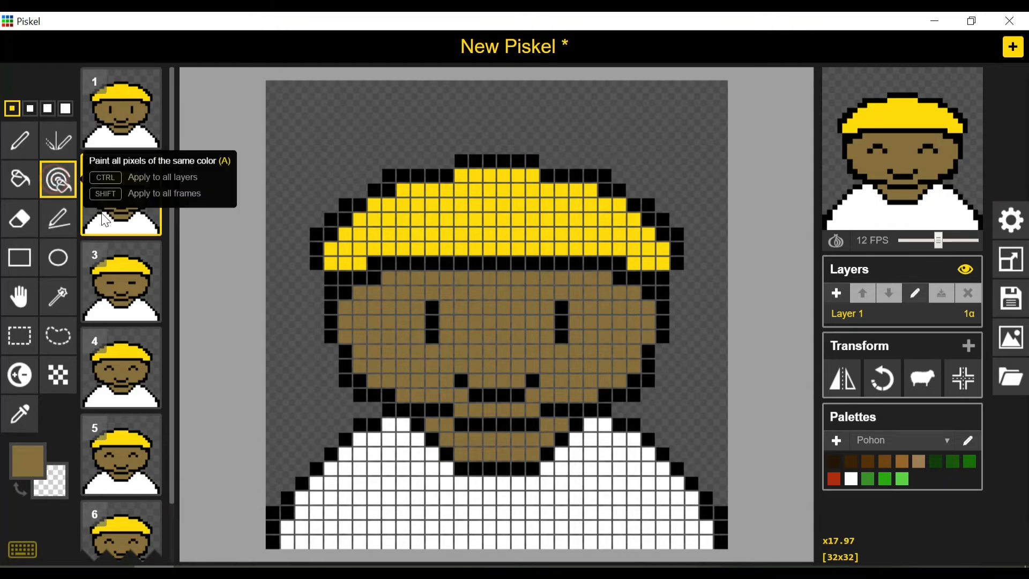
click(141, 142)
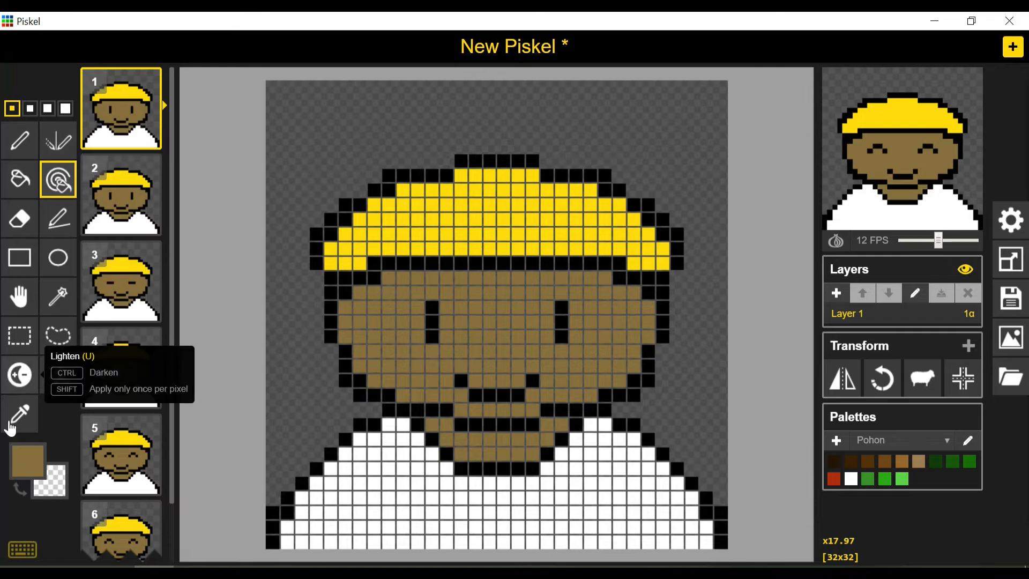
click(27, 460)
click(31, 329)
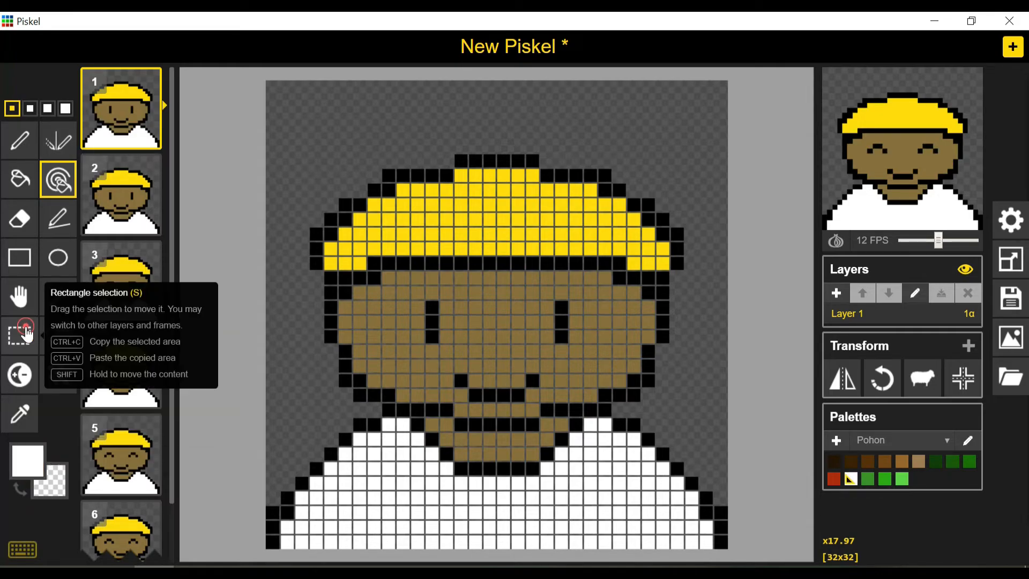
click(27, 460)
click(31, 352)
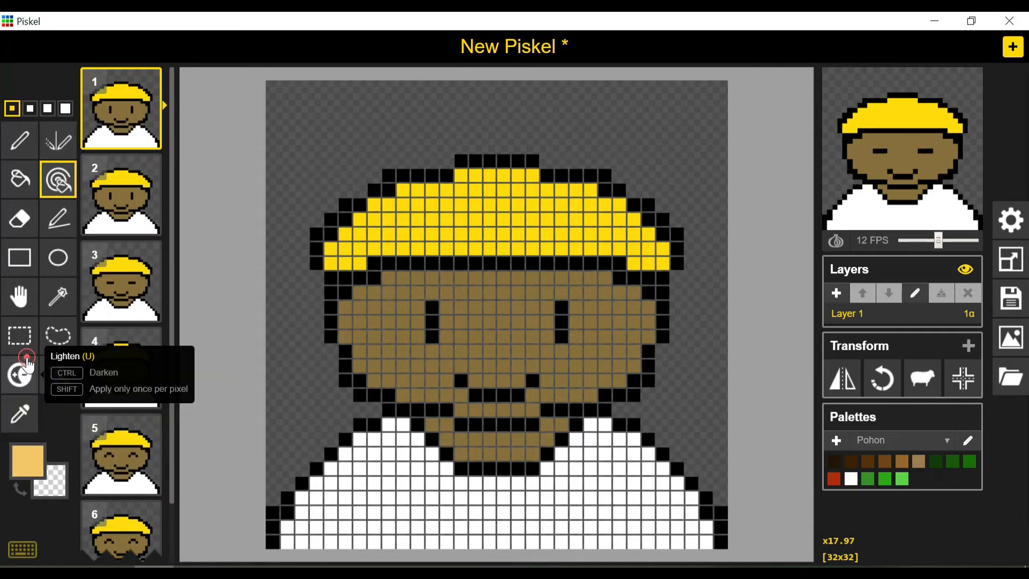
click(19, 182)
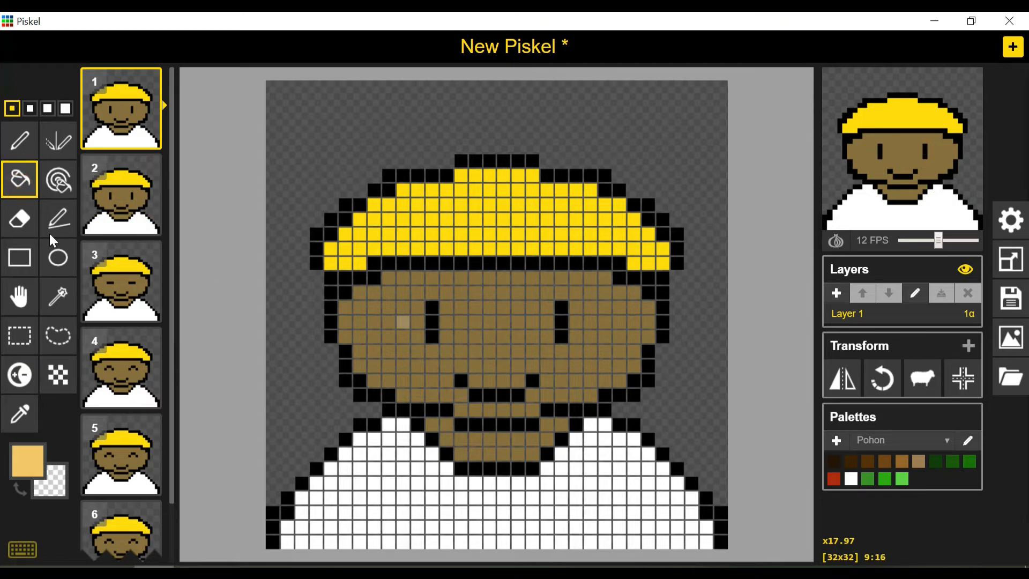
click(58, 179)
click(499, 304)
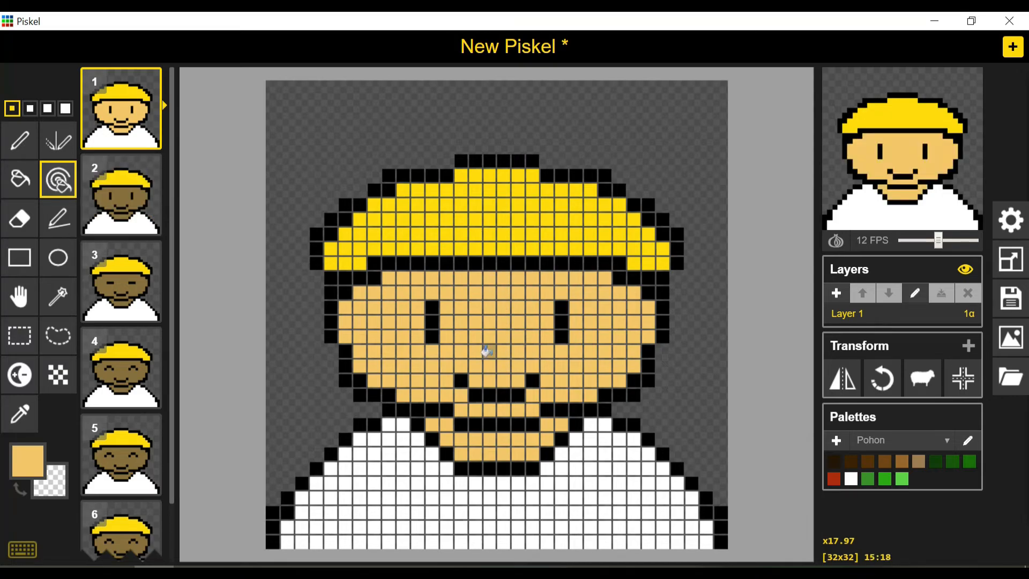
click(127, 193)
click(490, 317)
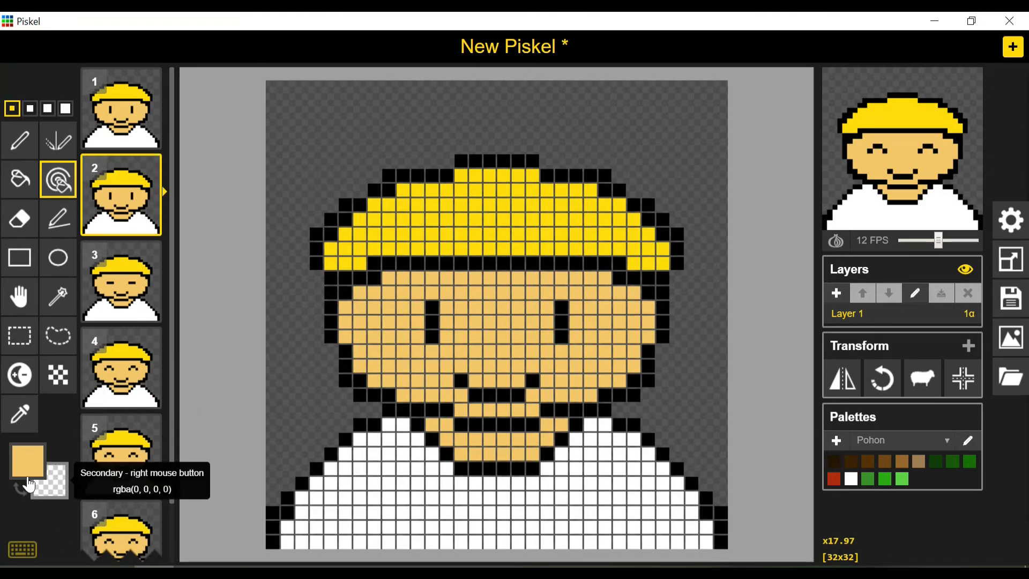
Set the primary colour back to face brown and recolour the light orange face with it on all frames
click(27, 460)
click(53, 334)
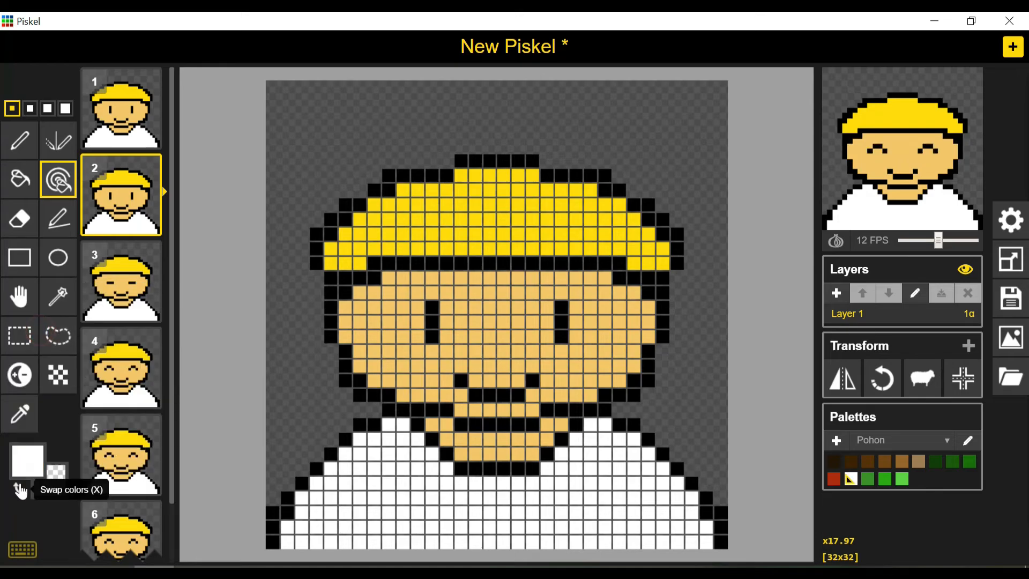
click(27, 460)
click(55, 328)
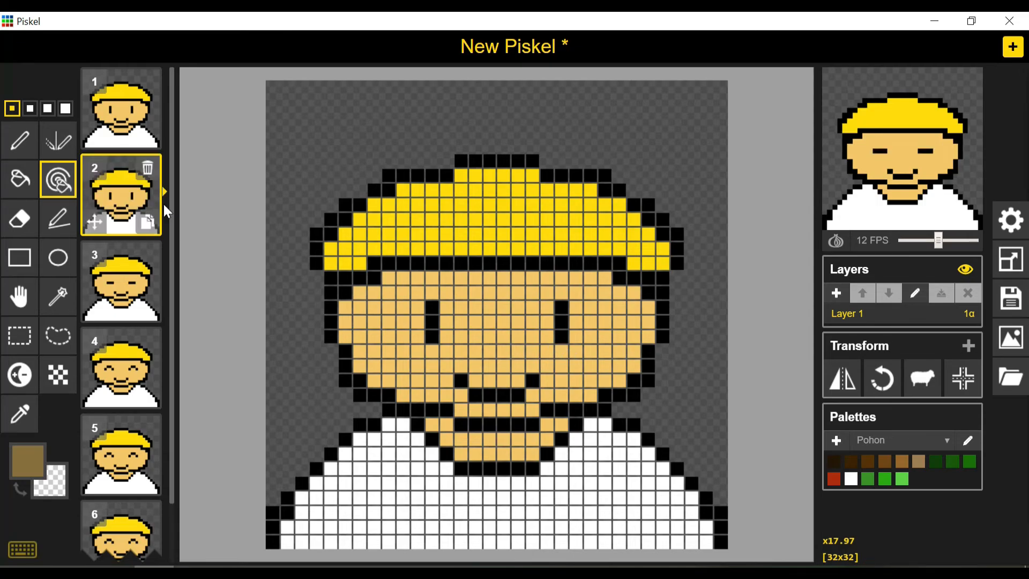
click(508, 315)
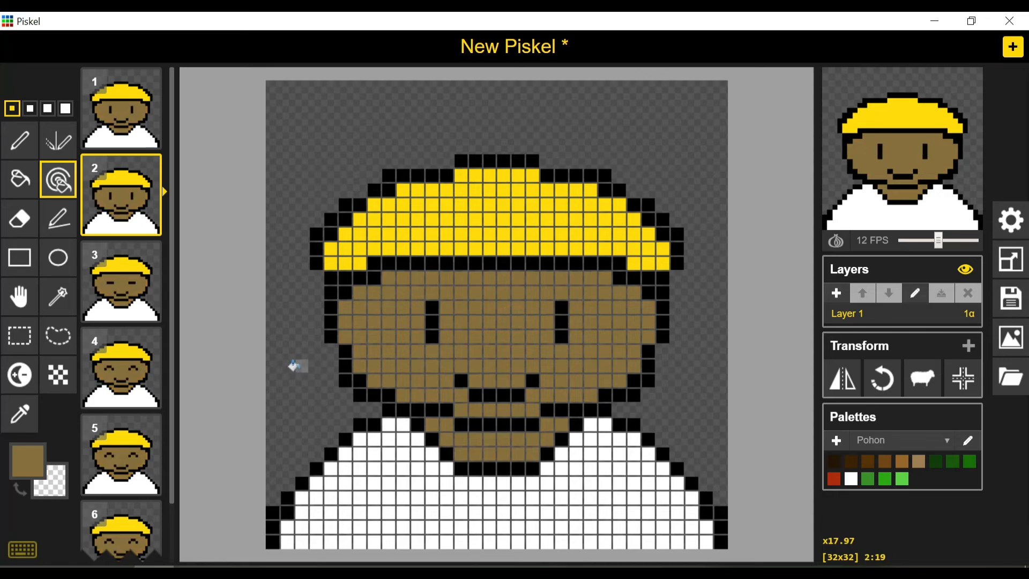
click(58, 142)
click(26, 189)
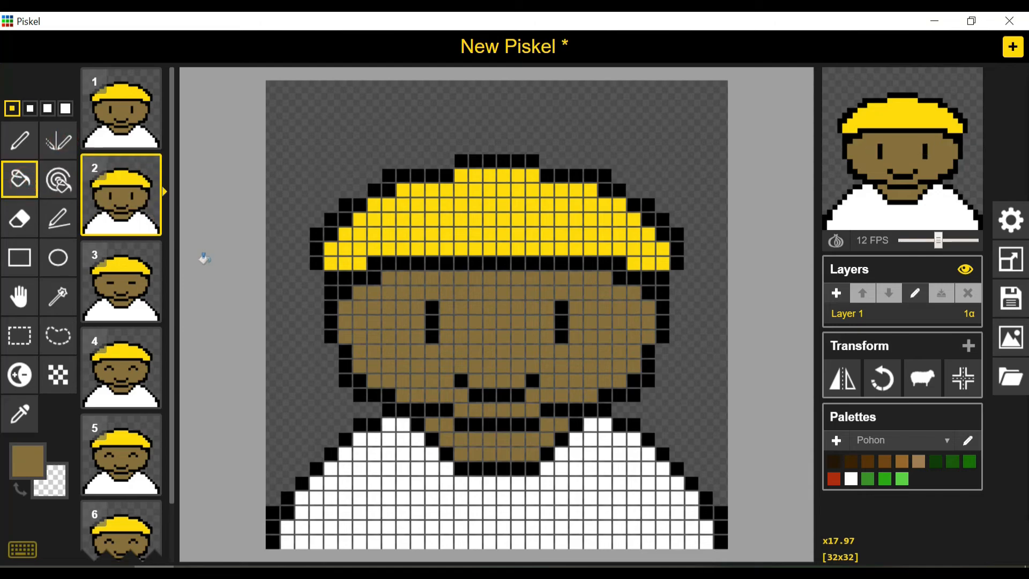